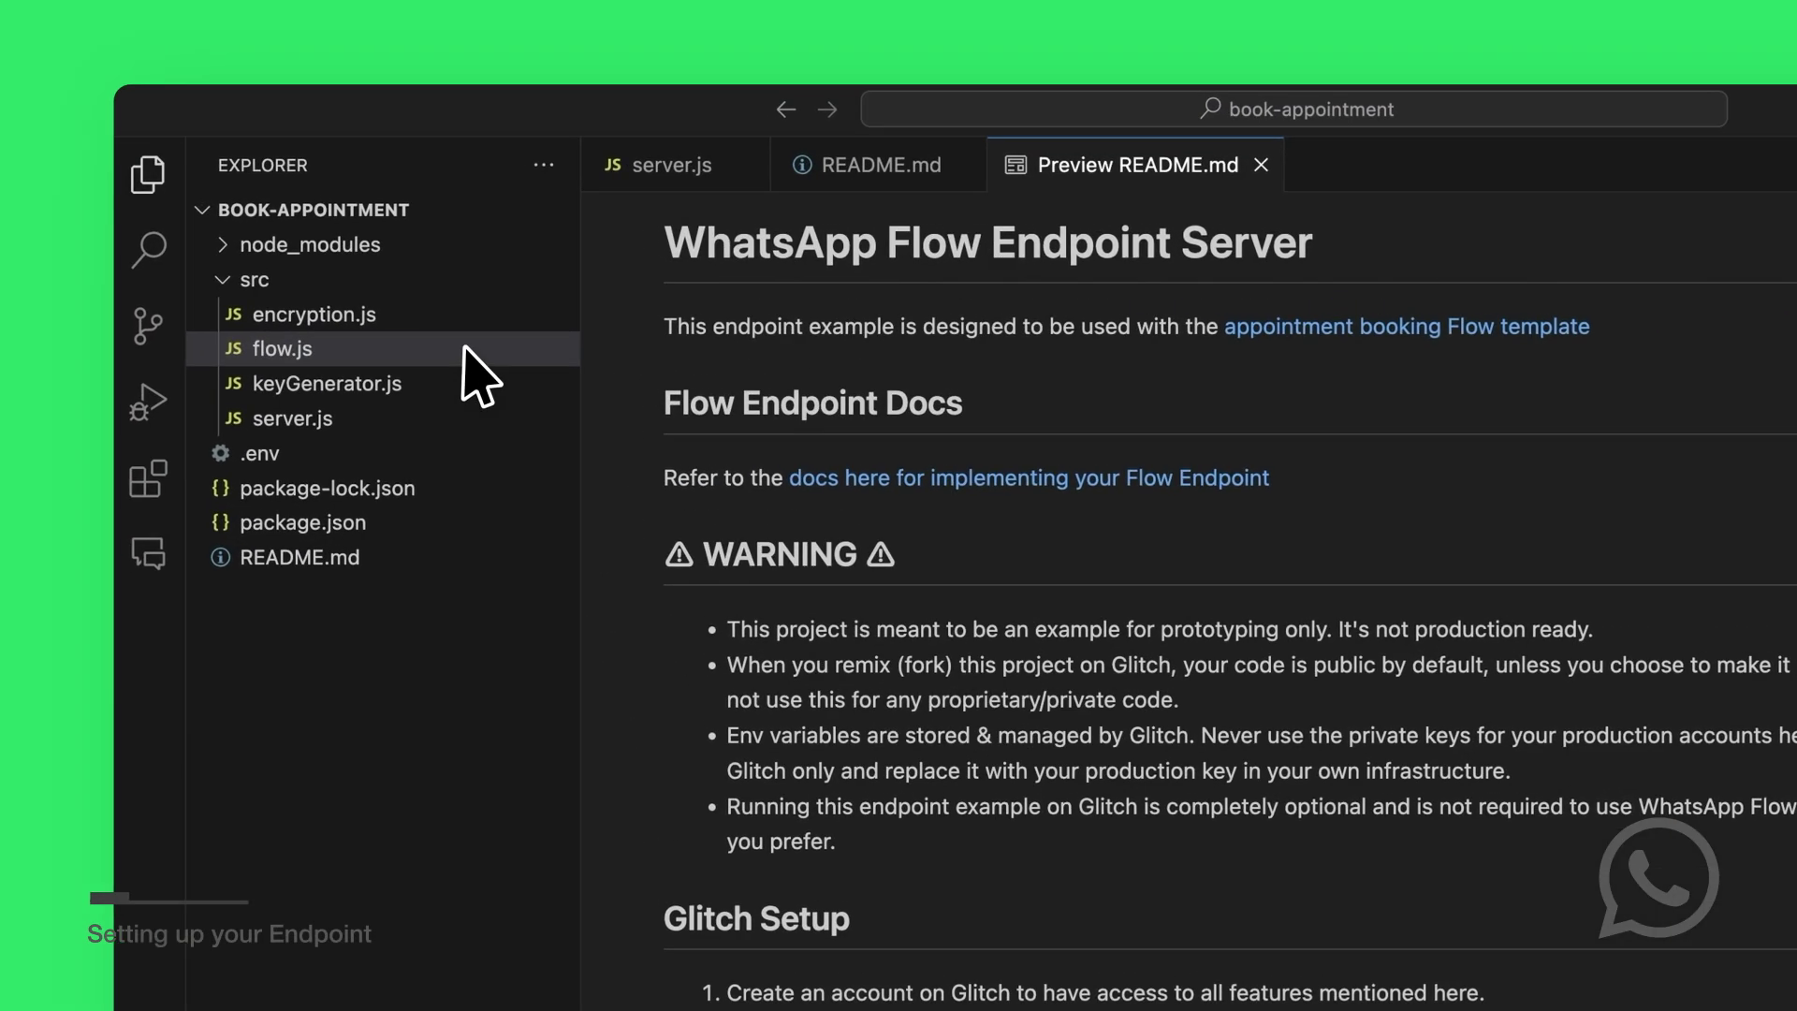
Step: Open flow.js in the book-appointment project to read its code
left_click(479, 378)
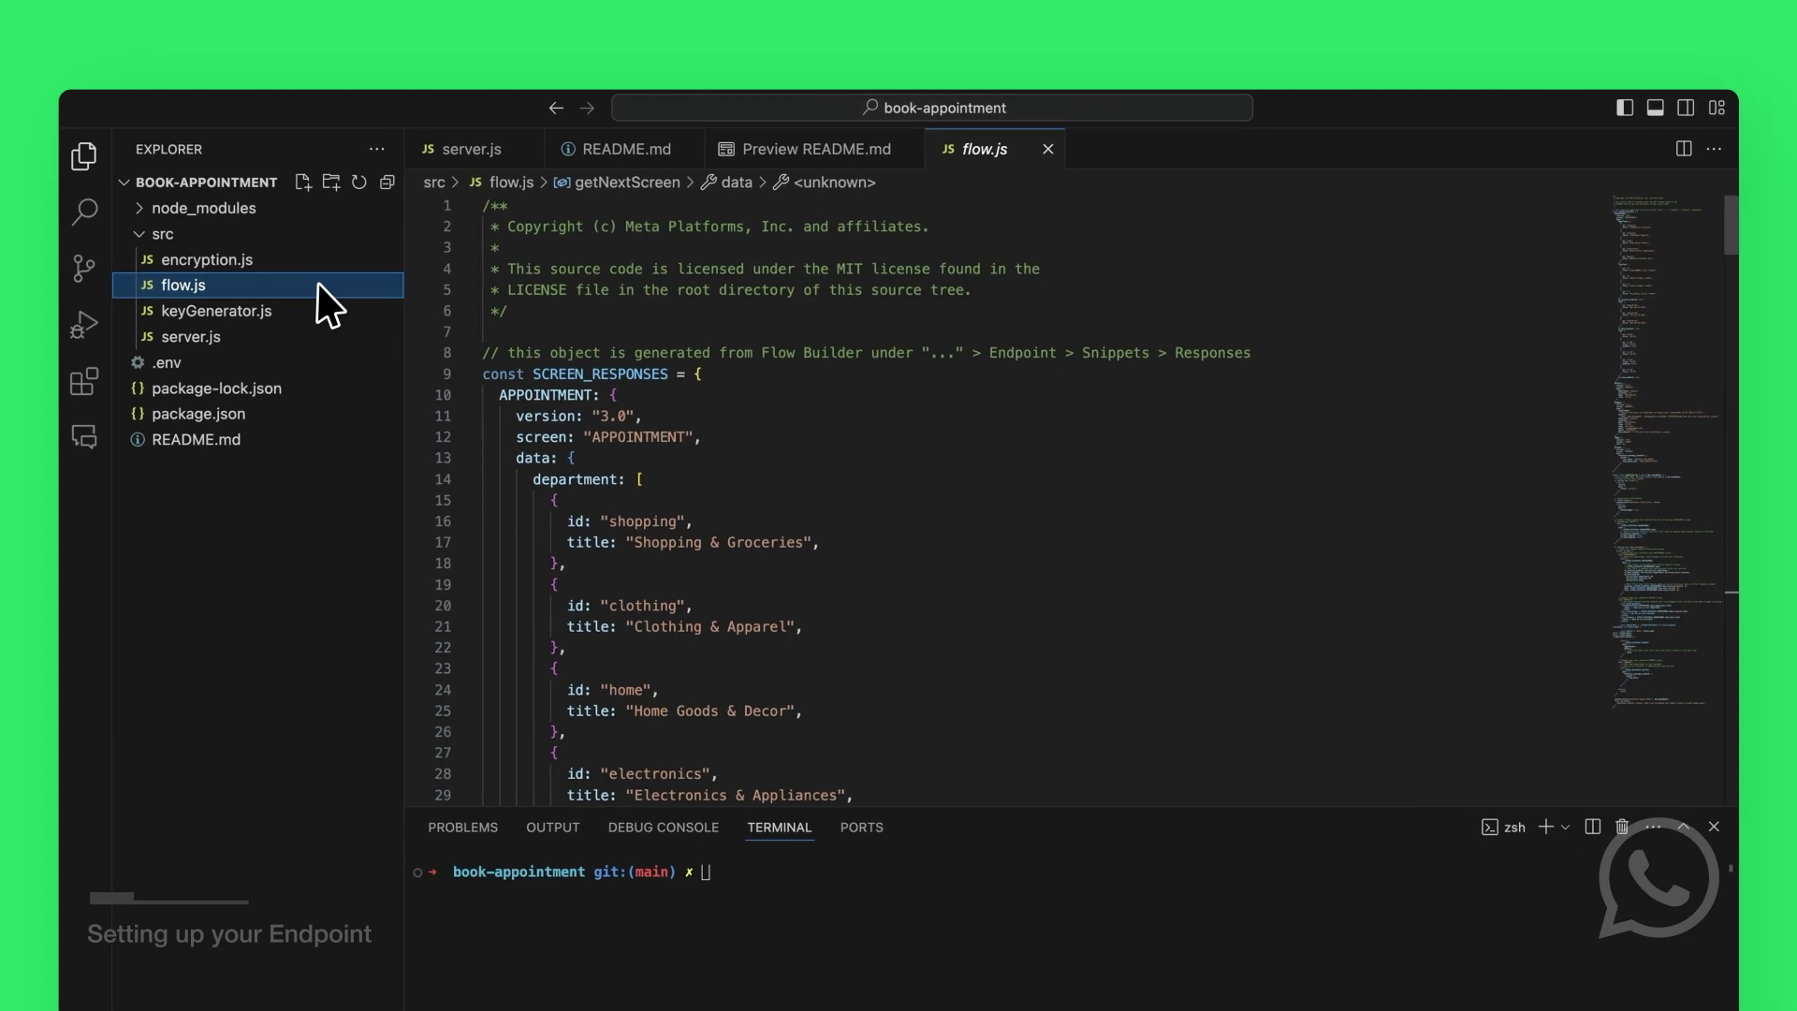
Step: Fold the SCREEN_RESPONSES object in flow.js and select the data_exchange action name below it
left_click(715, 371)
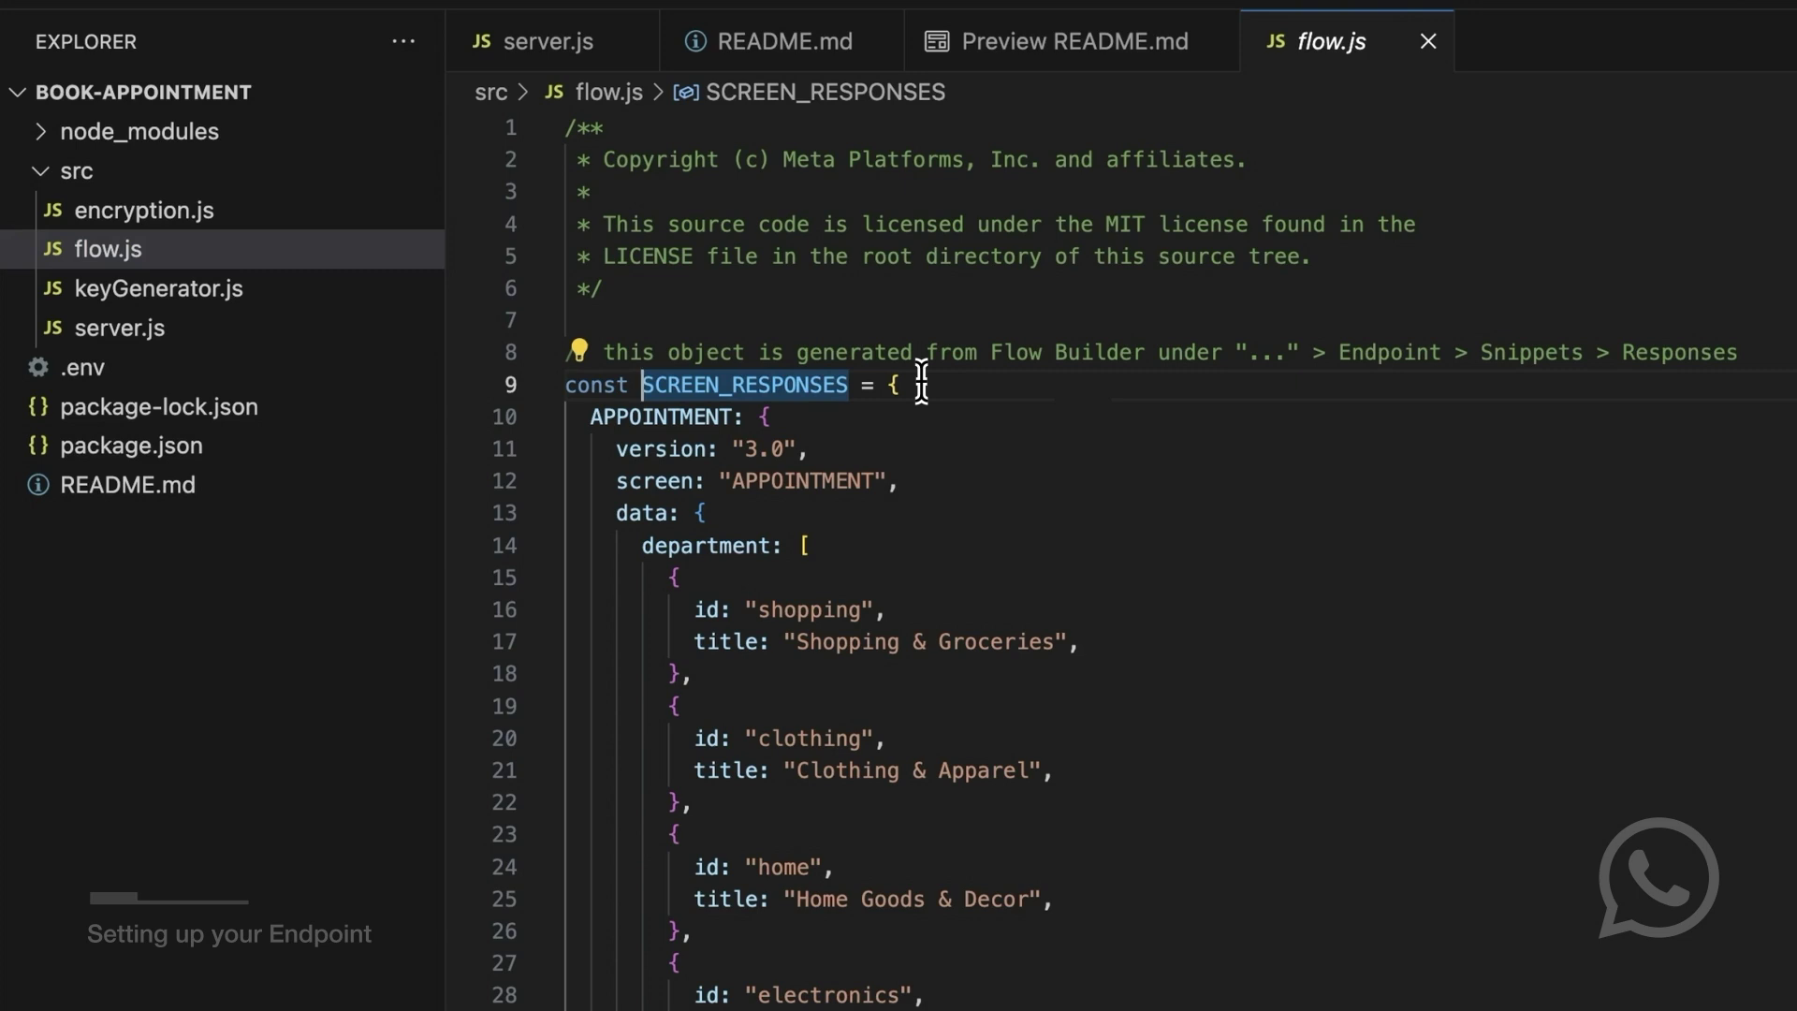
left_click(545, 385)
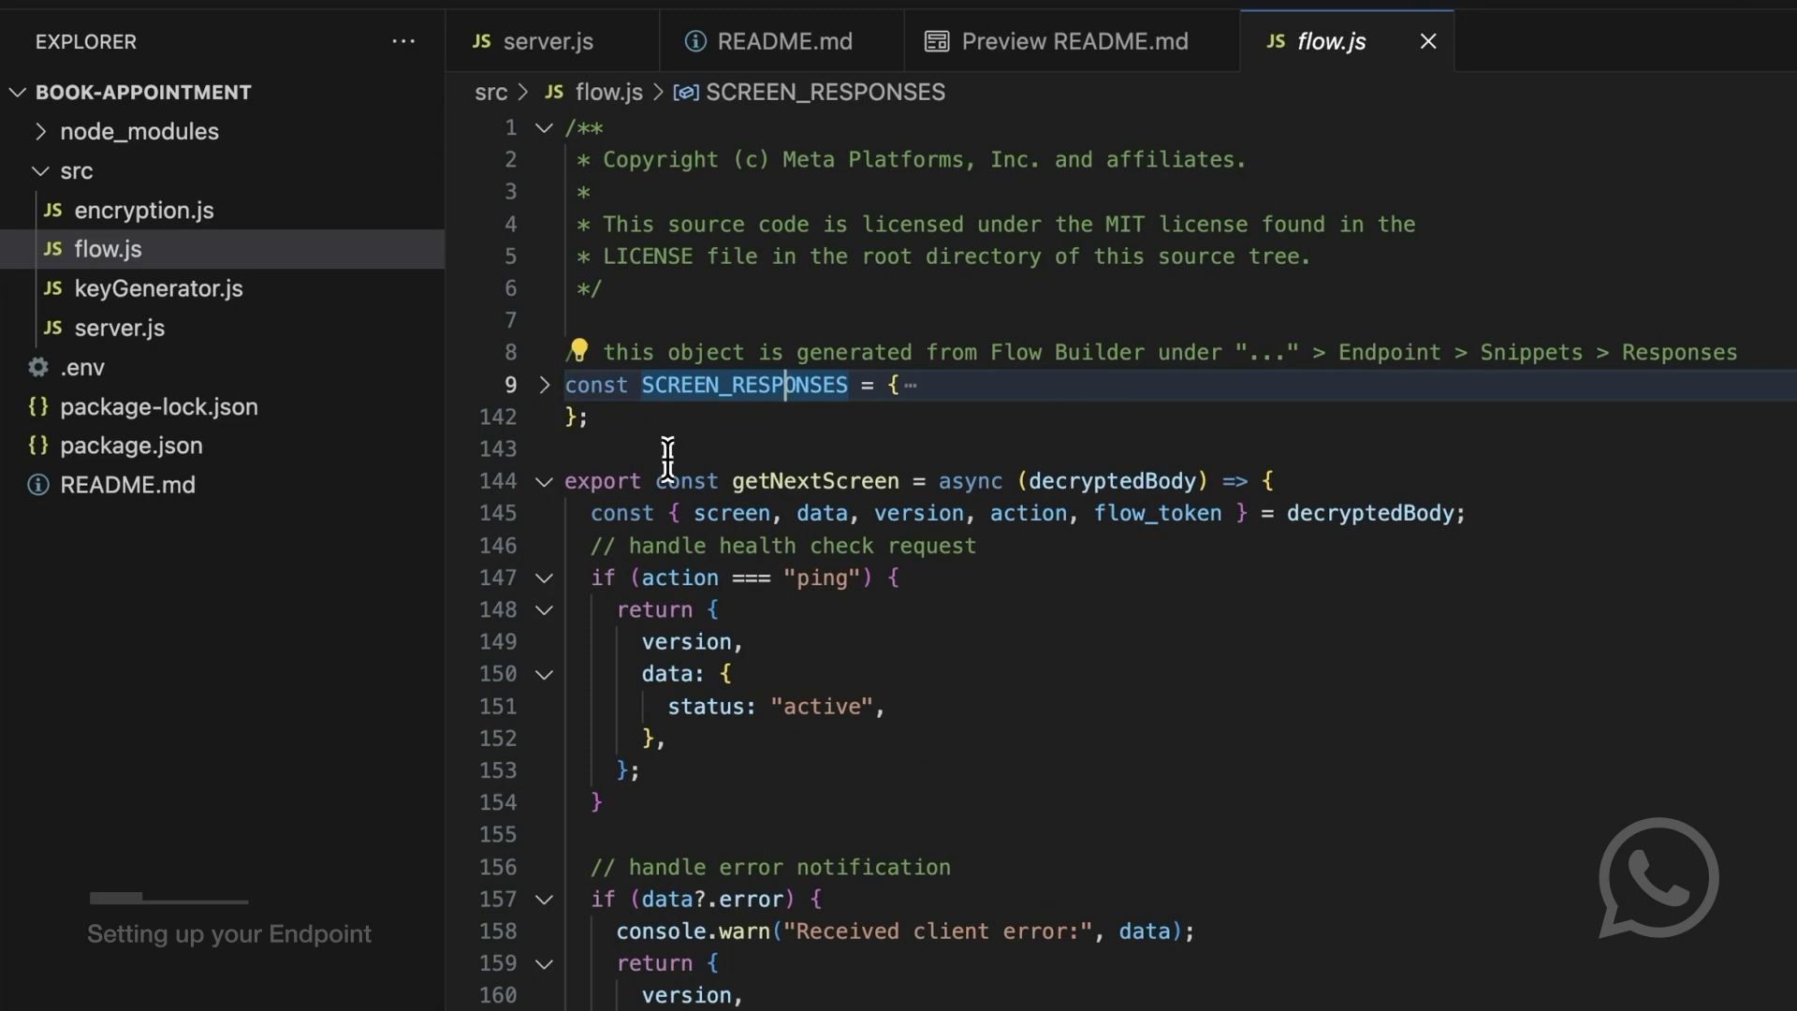
mouse_move(727, 481)
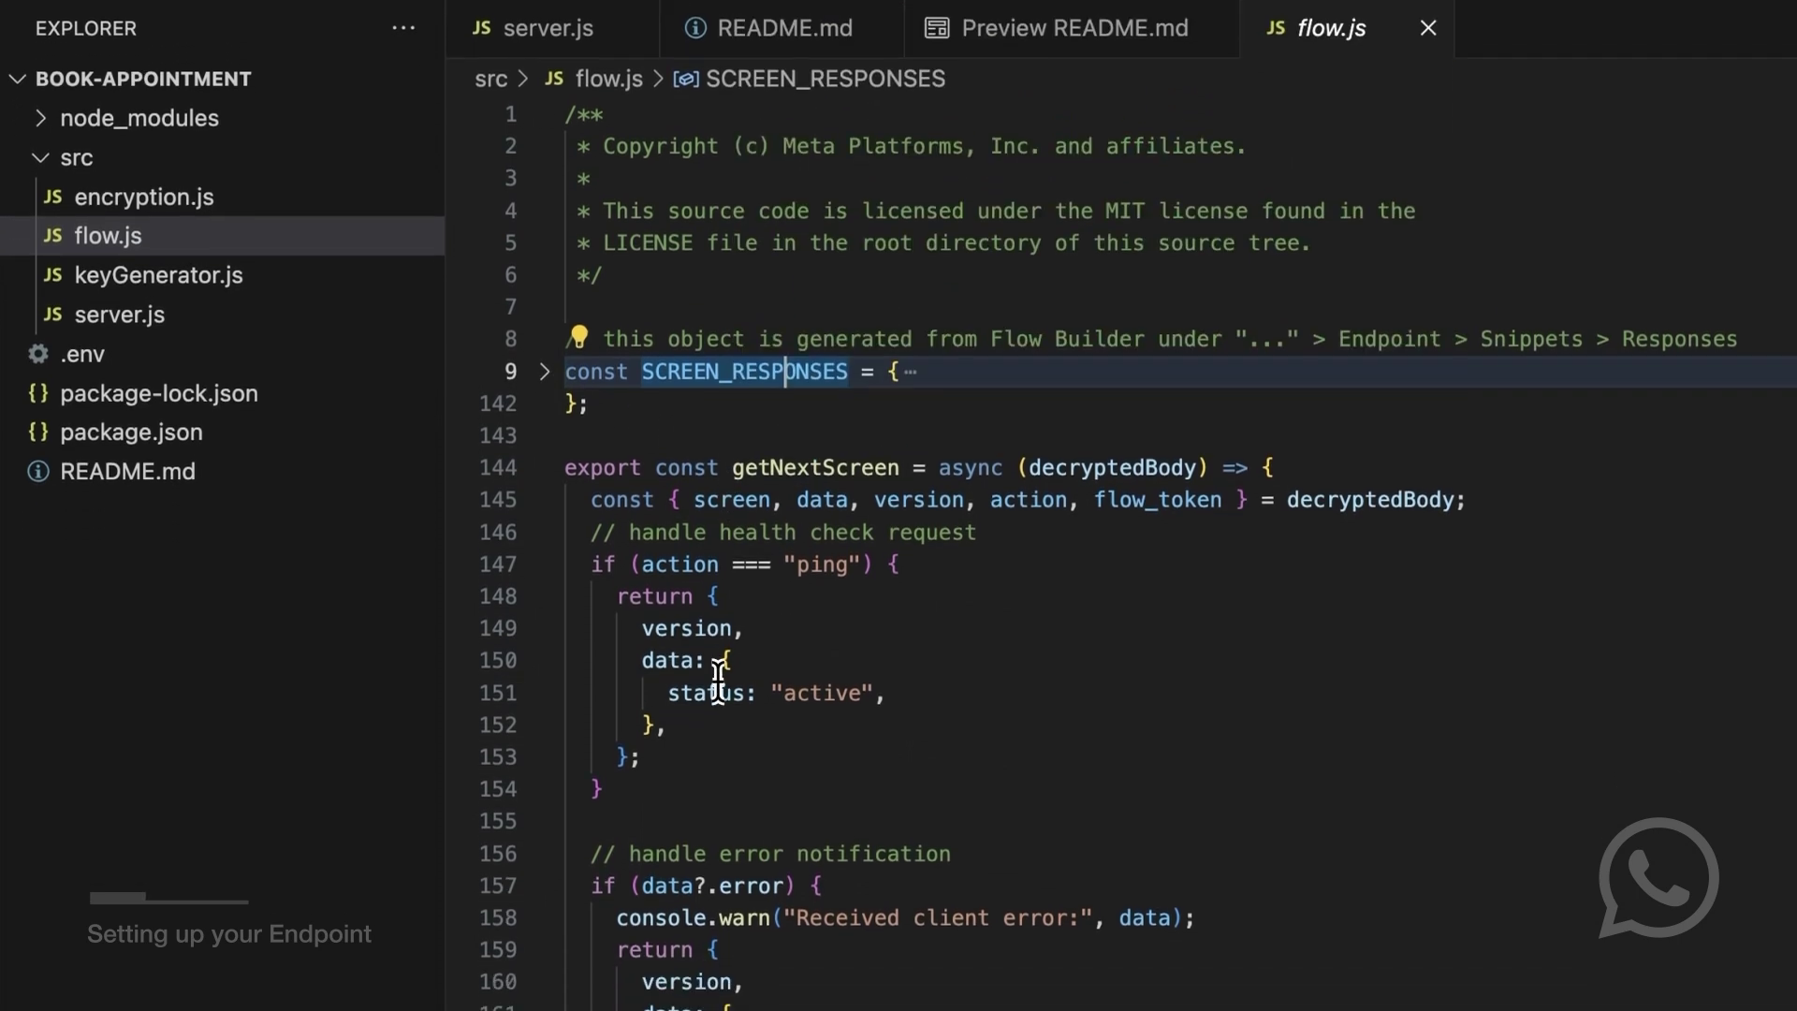
scroll(721, 636, "down", 6)
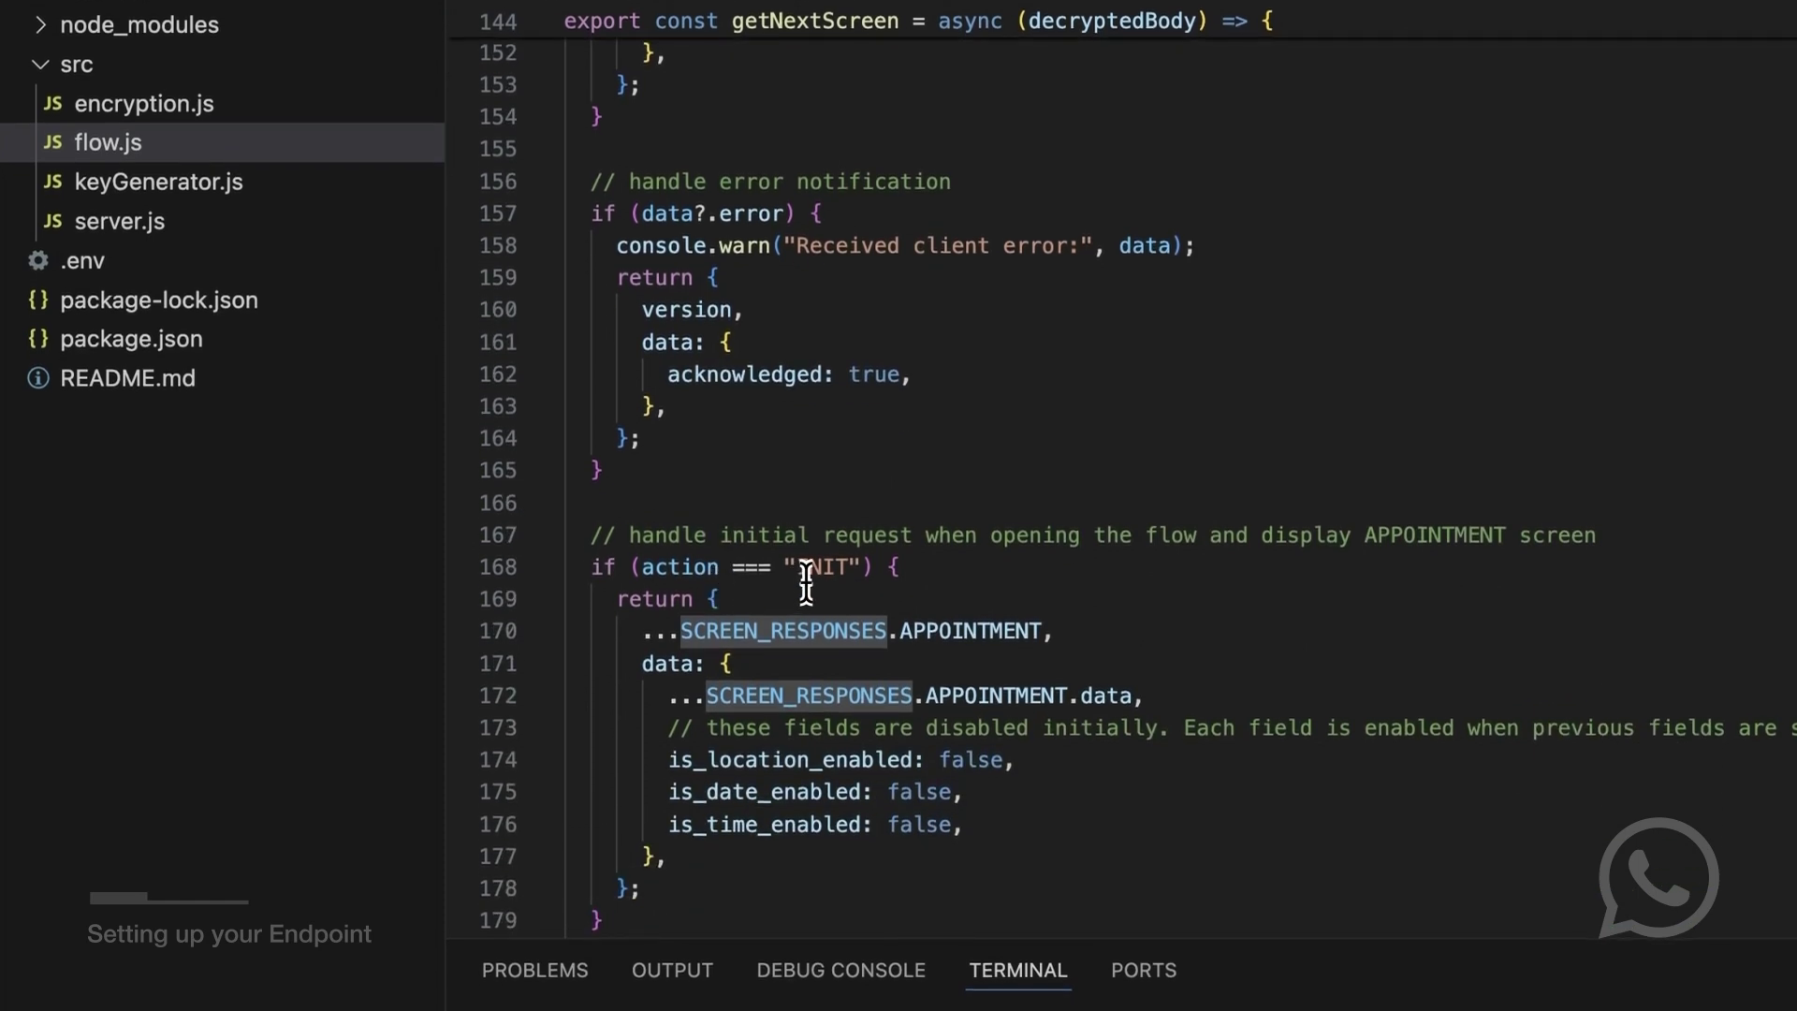
scroll(806, 583, "down", 5)
double_click(840, 530)
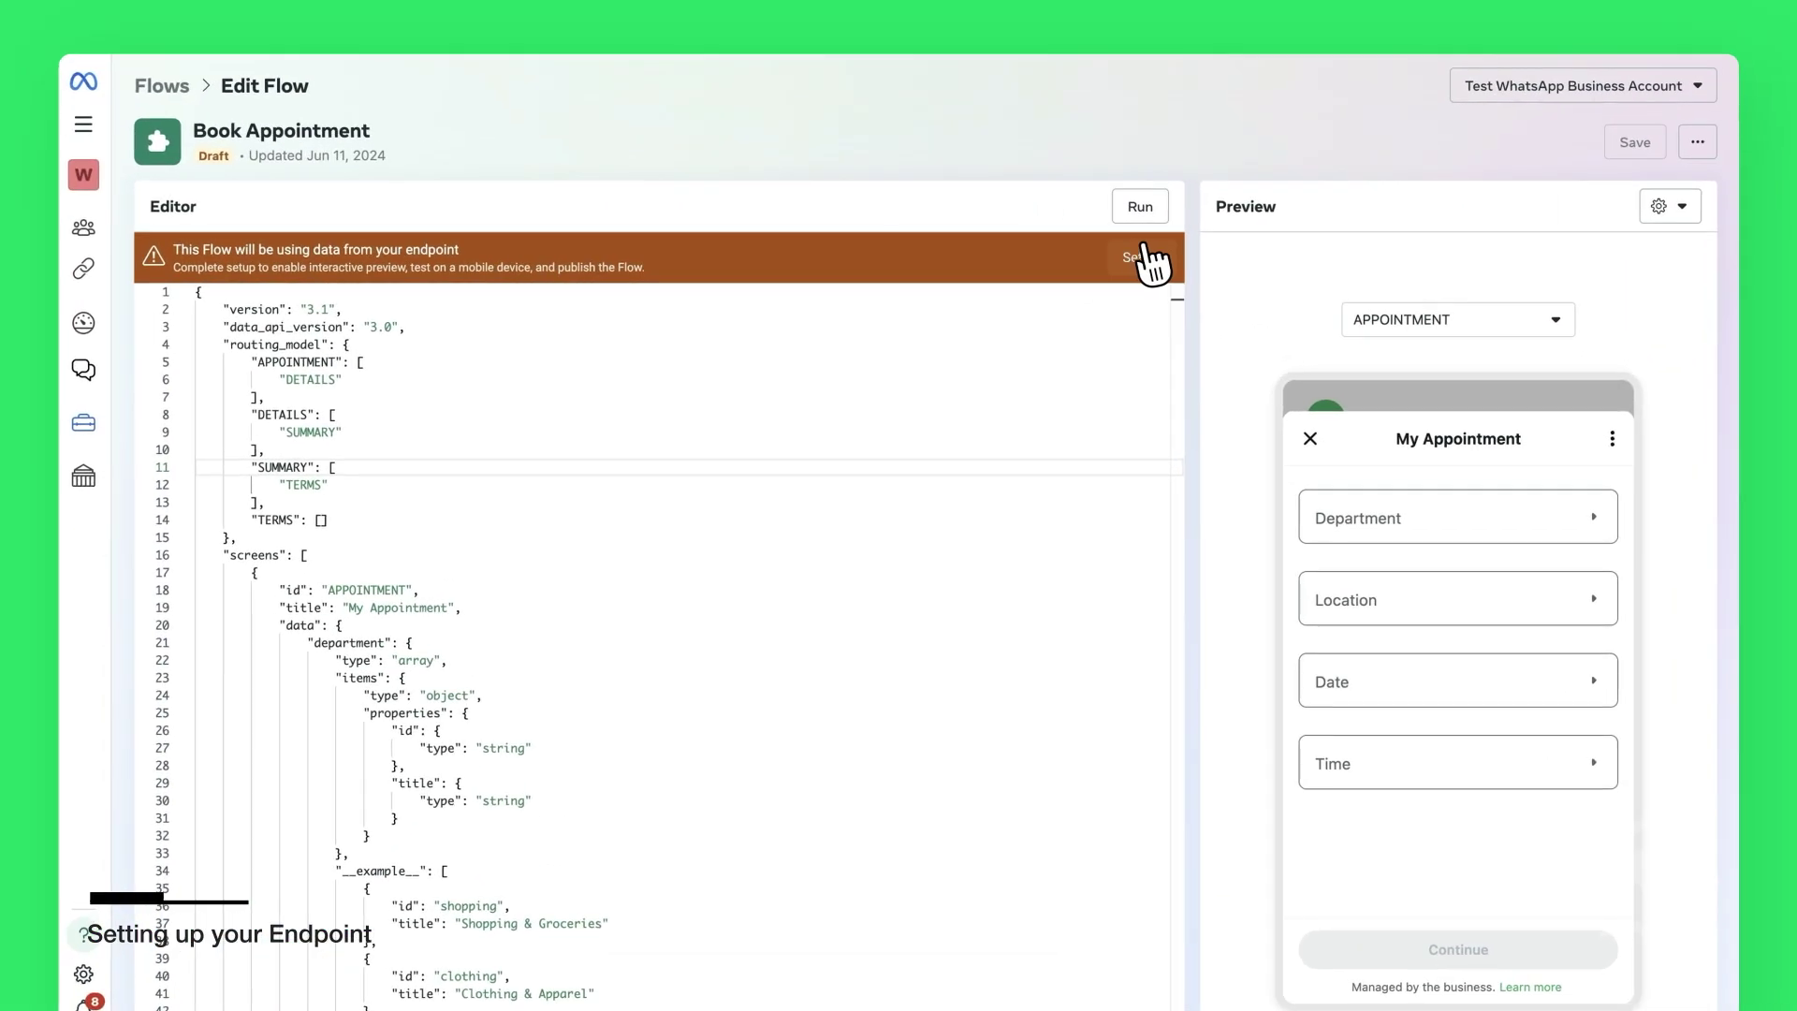
left_click(1146, 253)
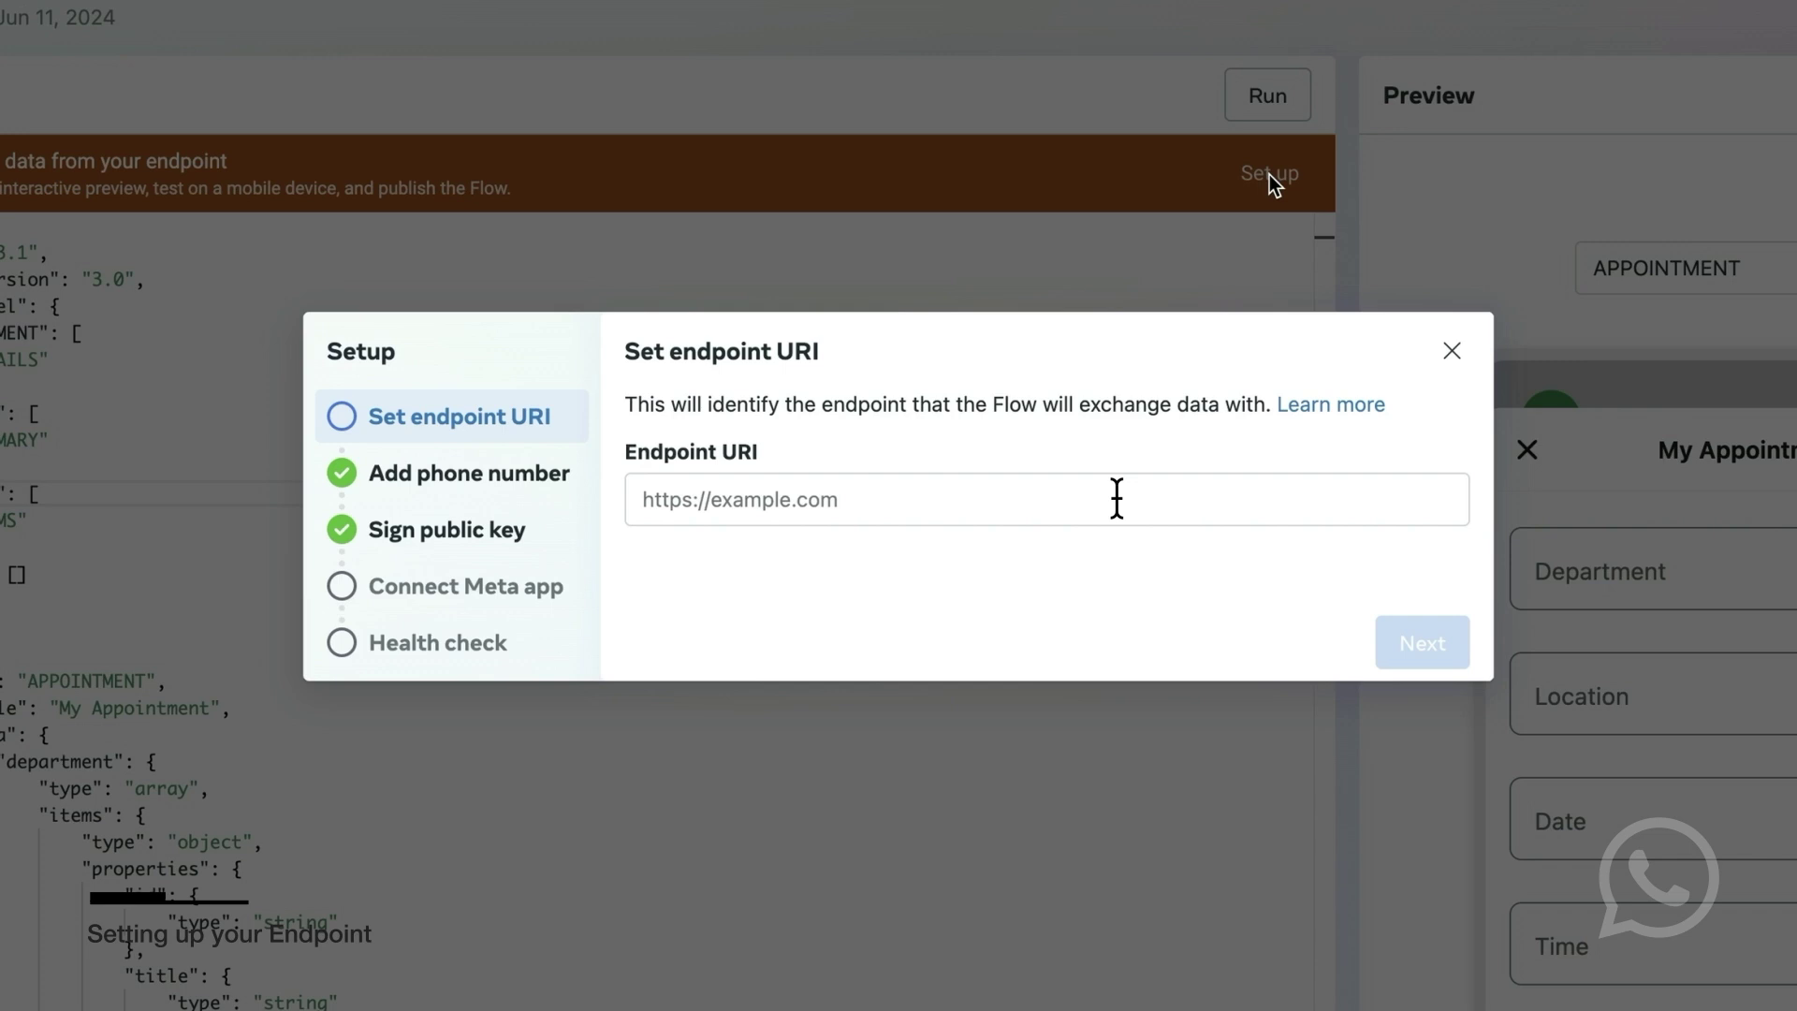
type("www.url.com")
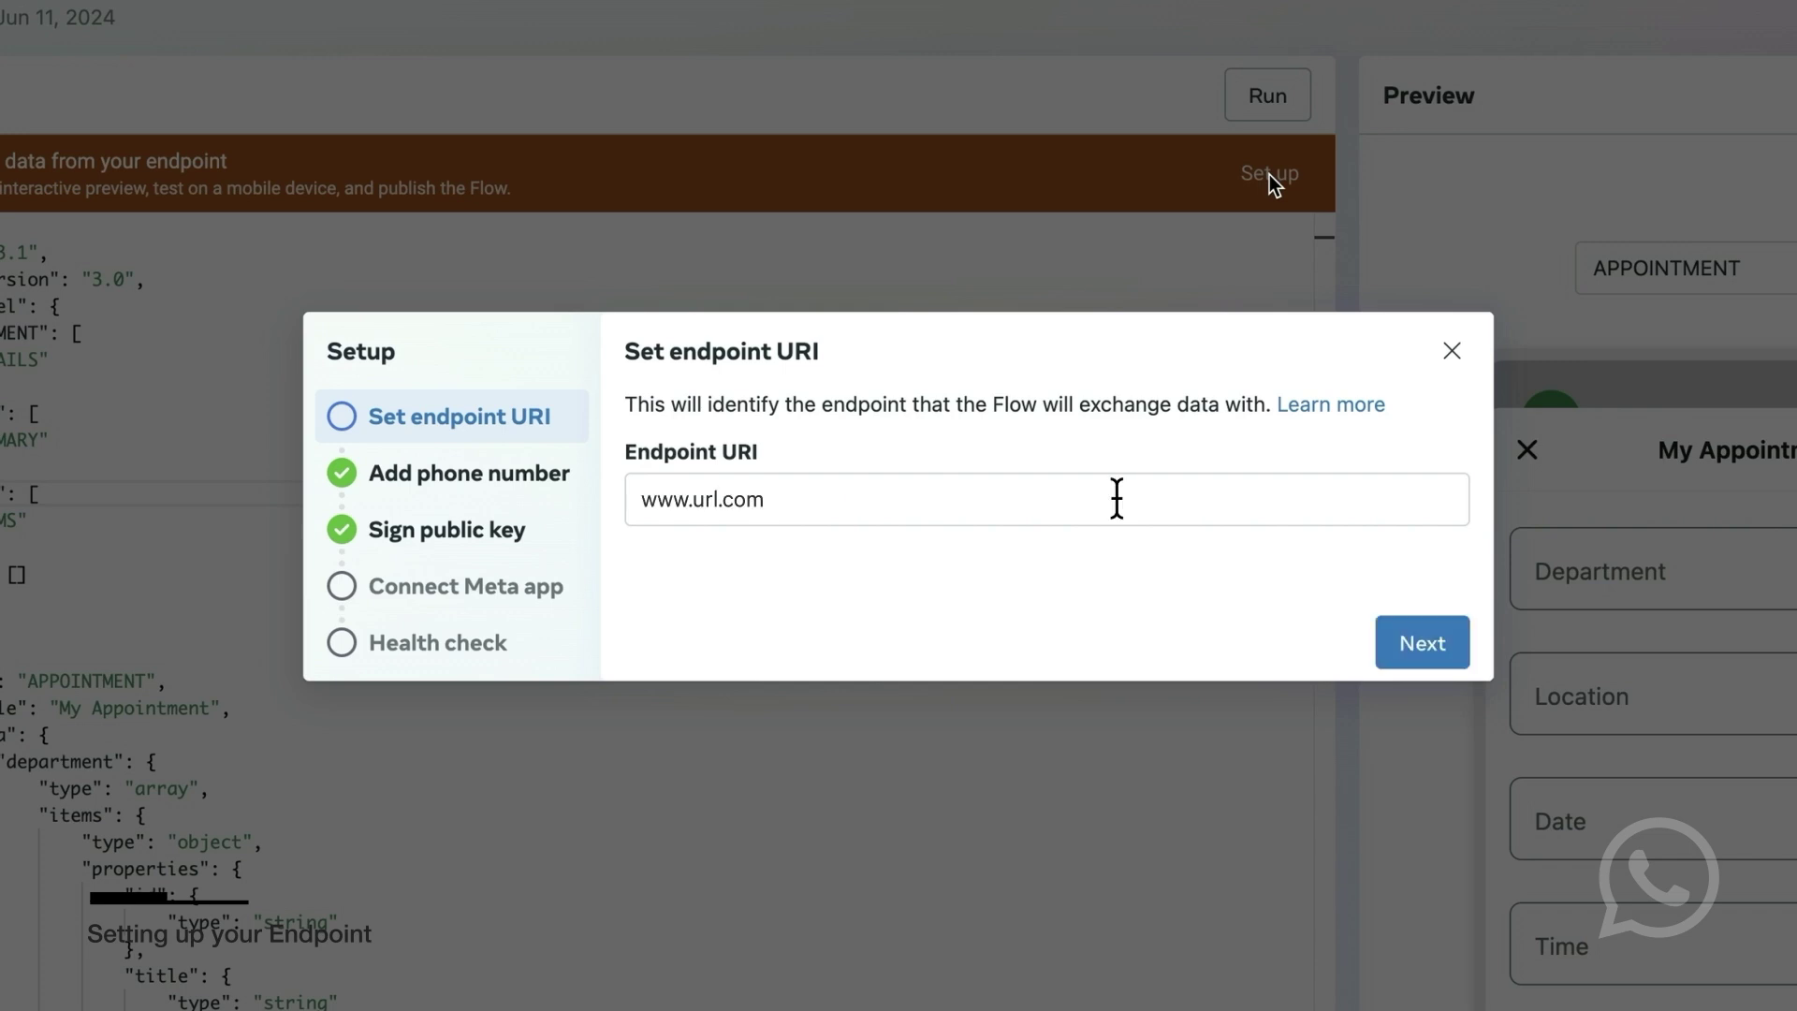
left_click(1413, 640)
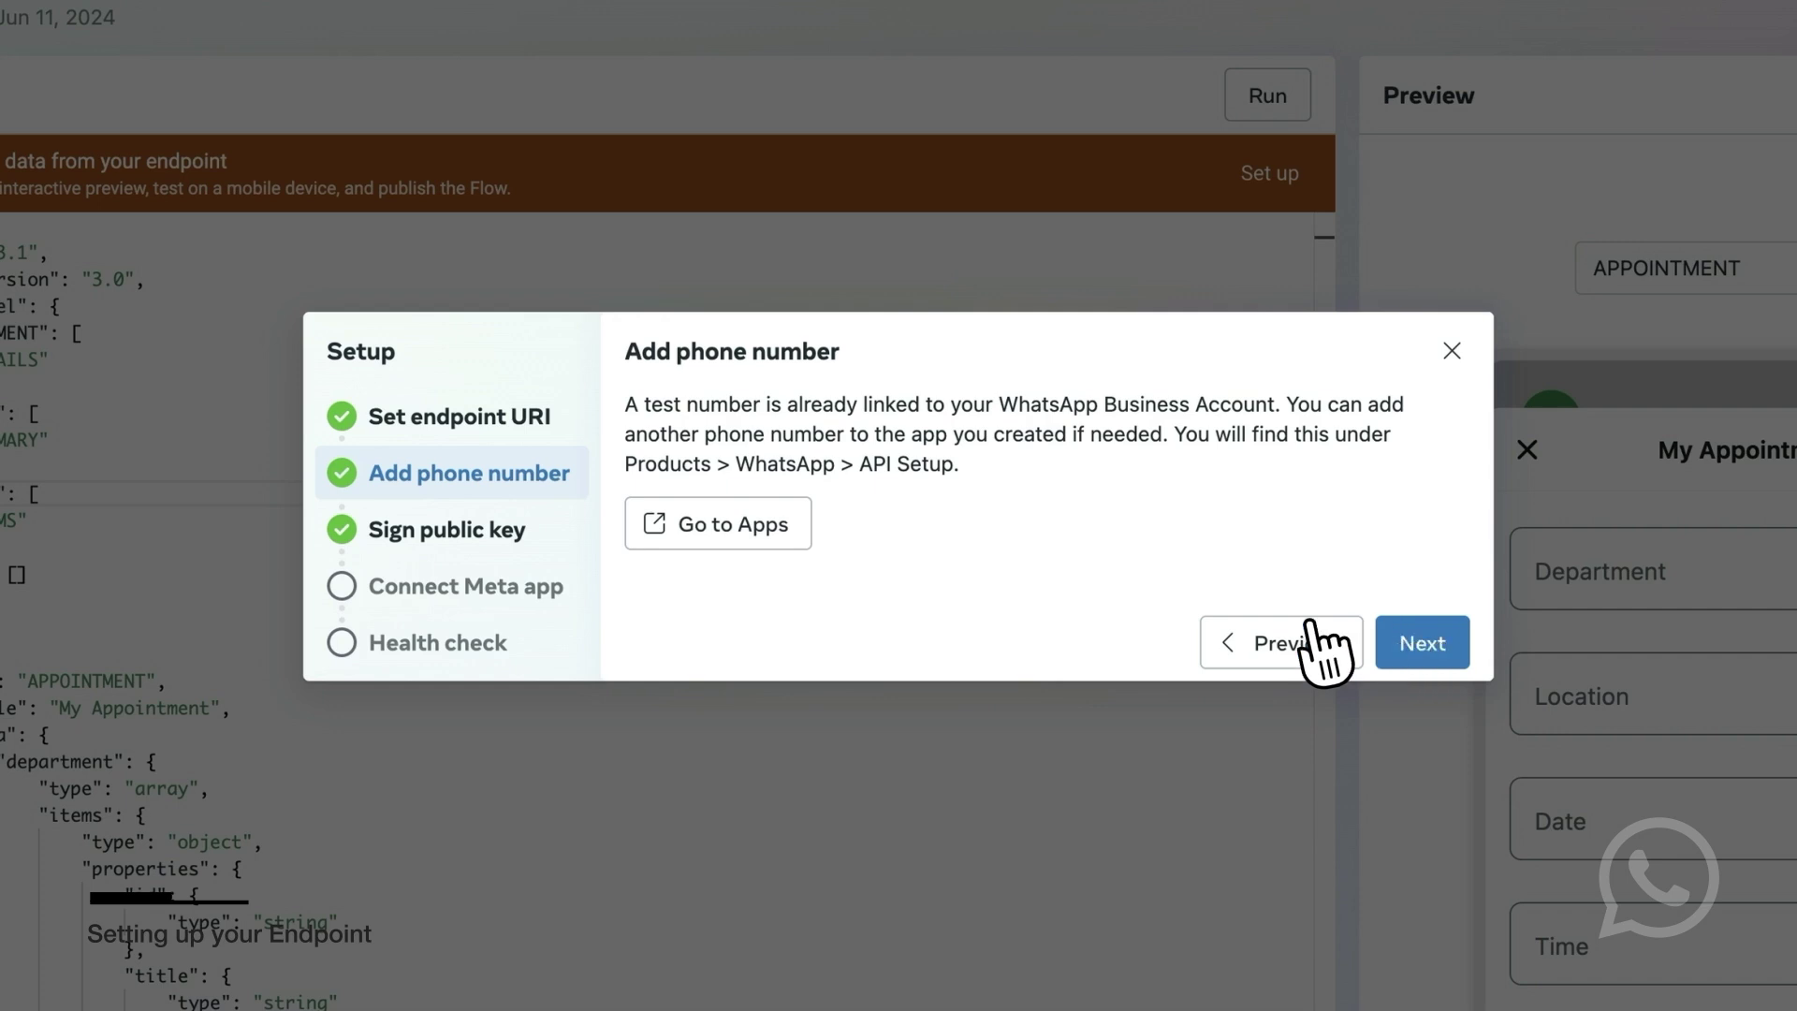
Step: Connect WA Flows Demo App as the Meta app and pass the endpoint health check
left_click(402, 586)
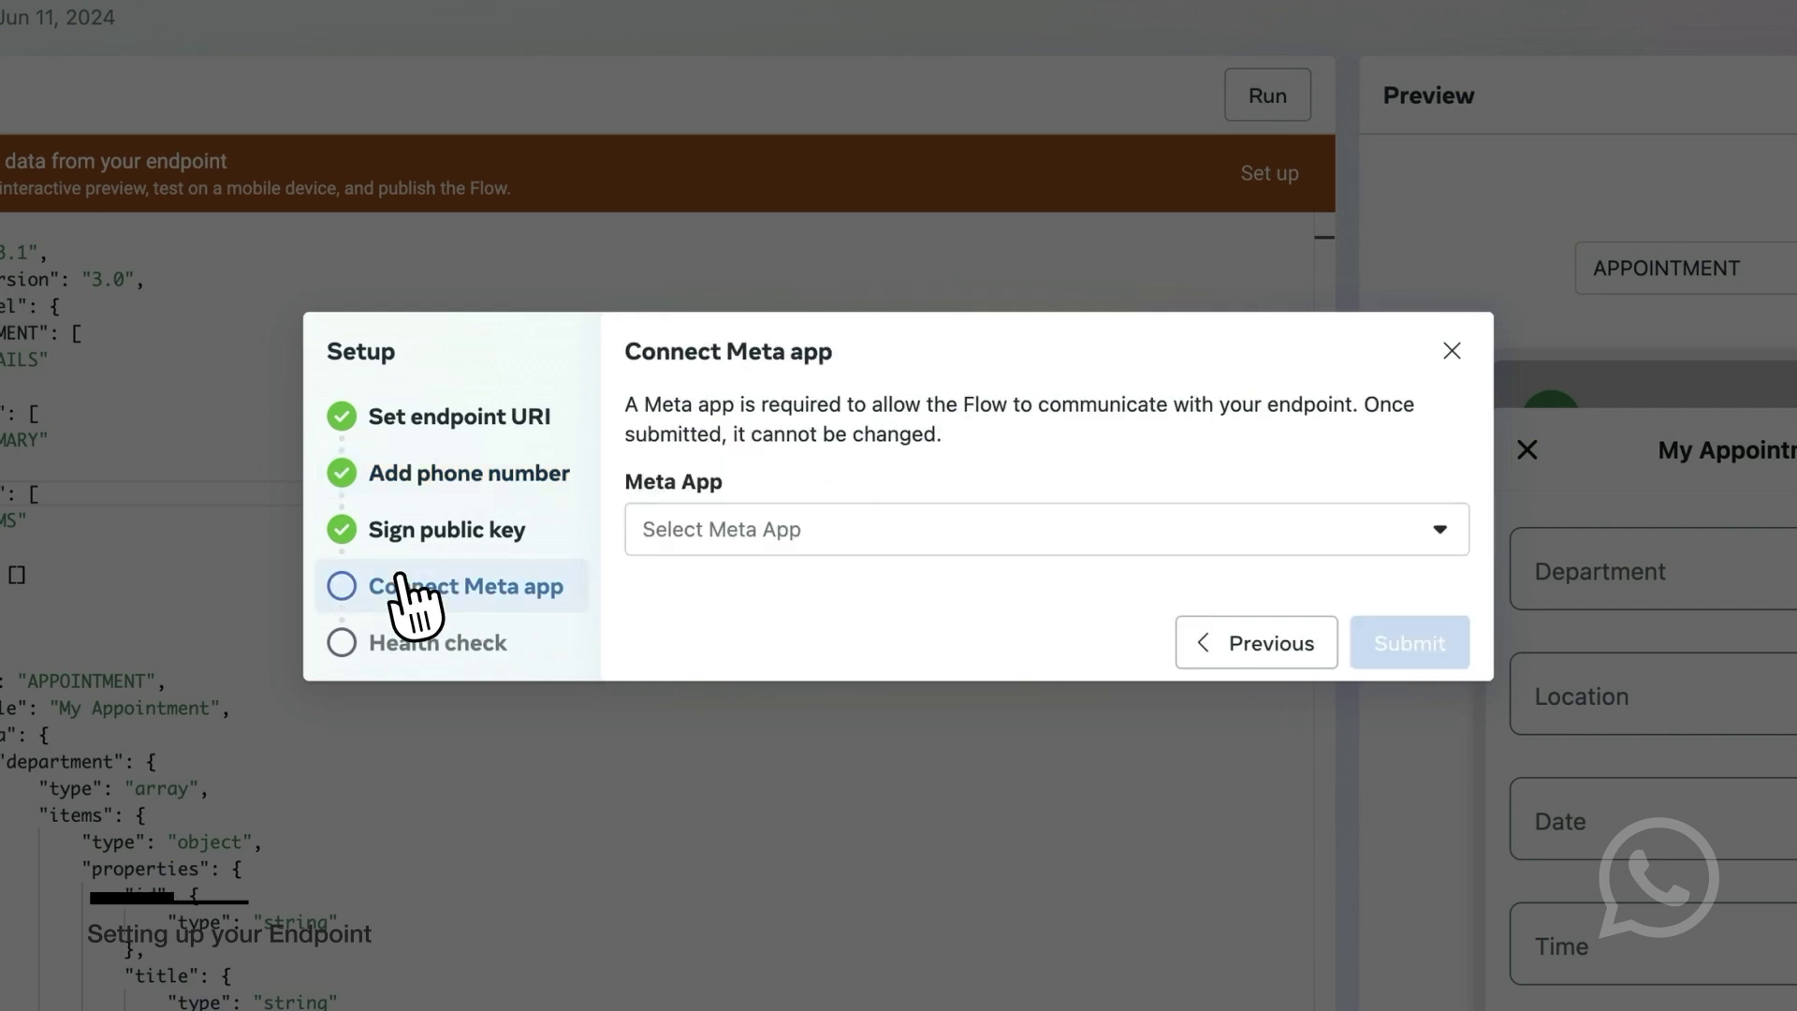
left_click(789, 531)
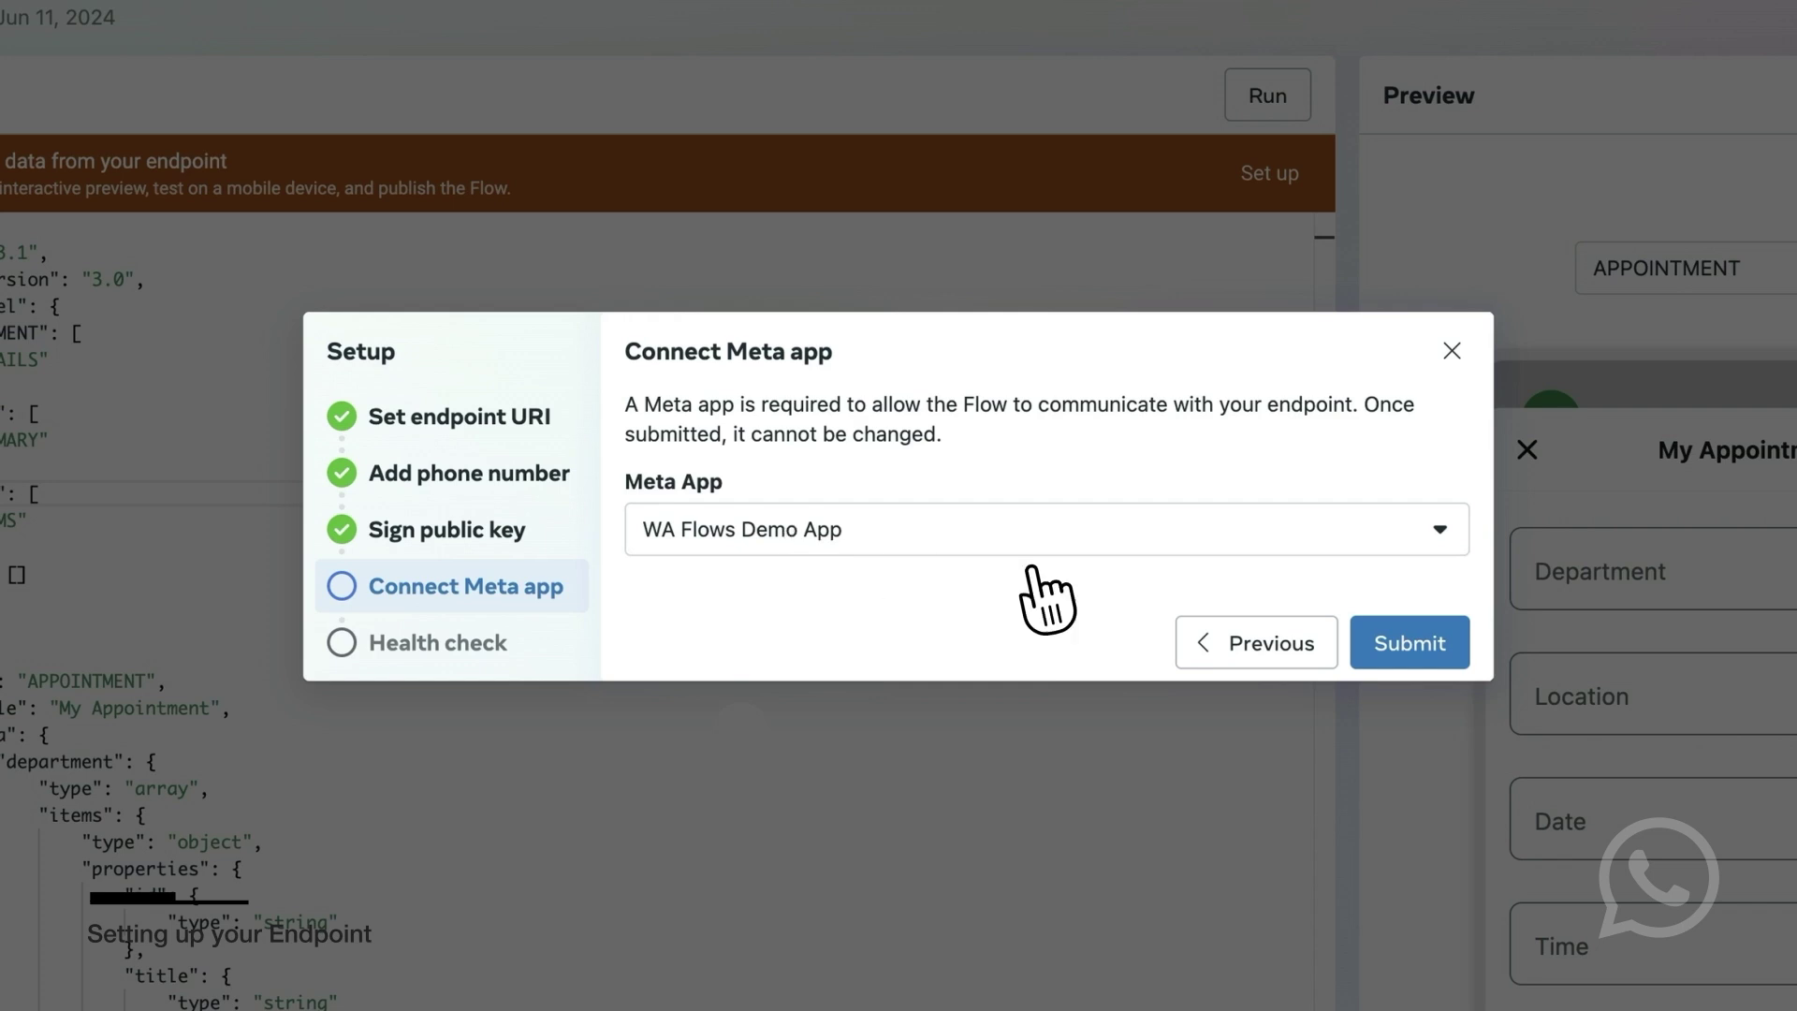
left_click(1419, 637)
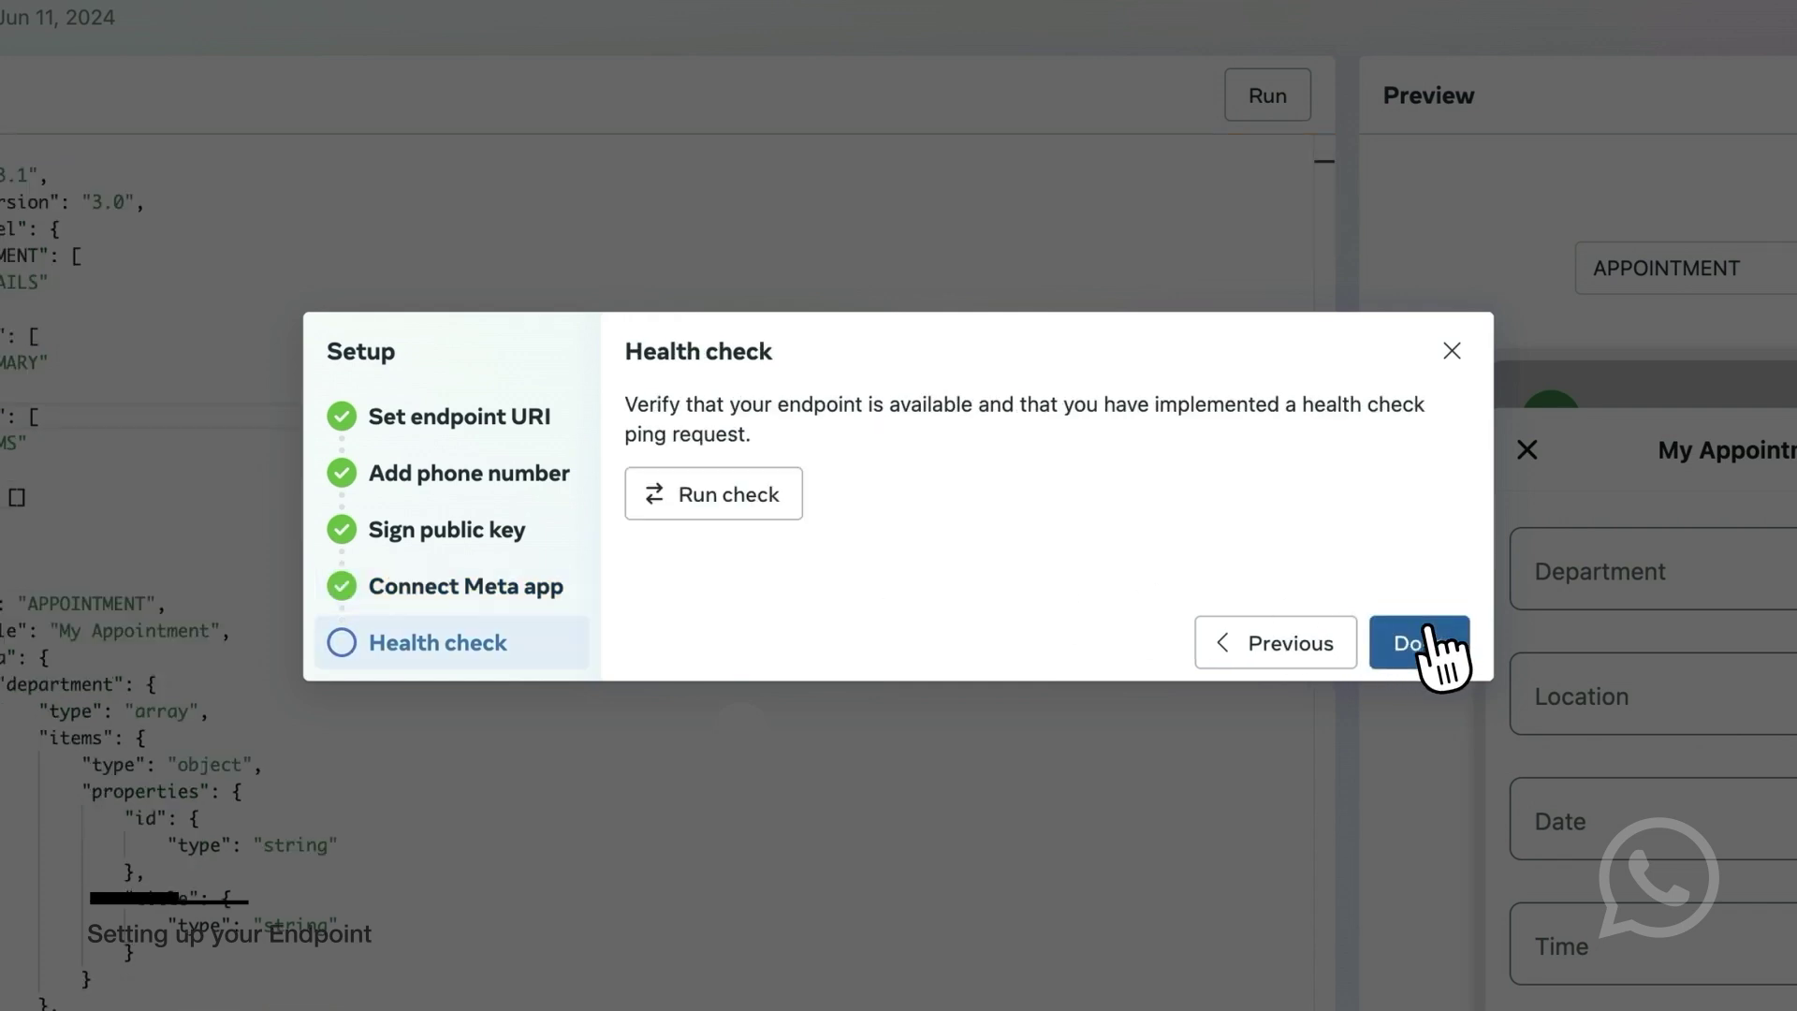
left_click(730, 494)
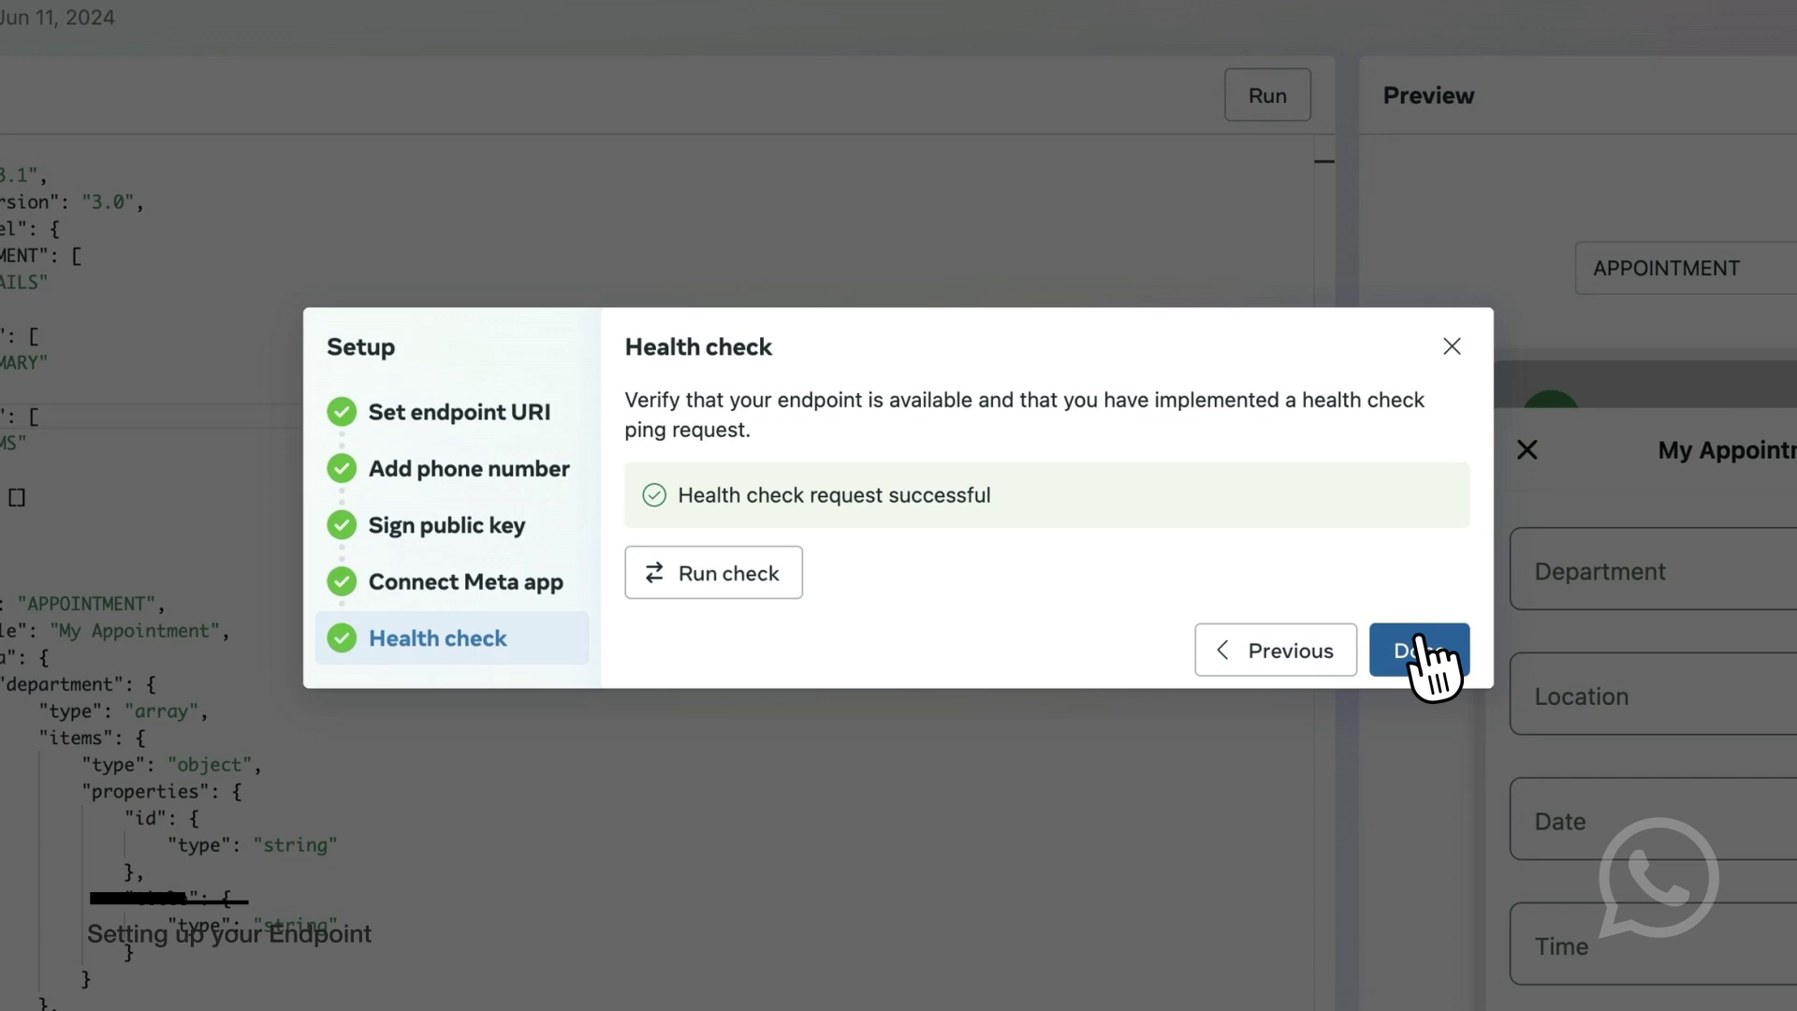
left_click(1419, 649)
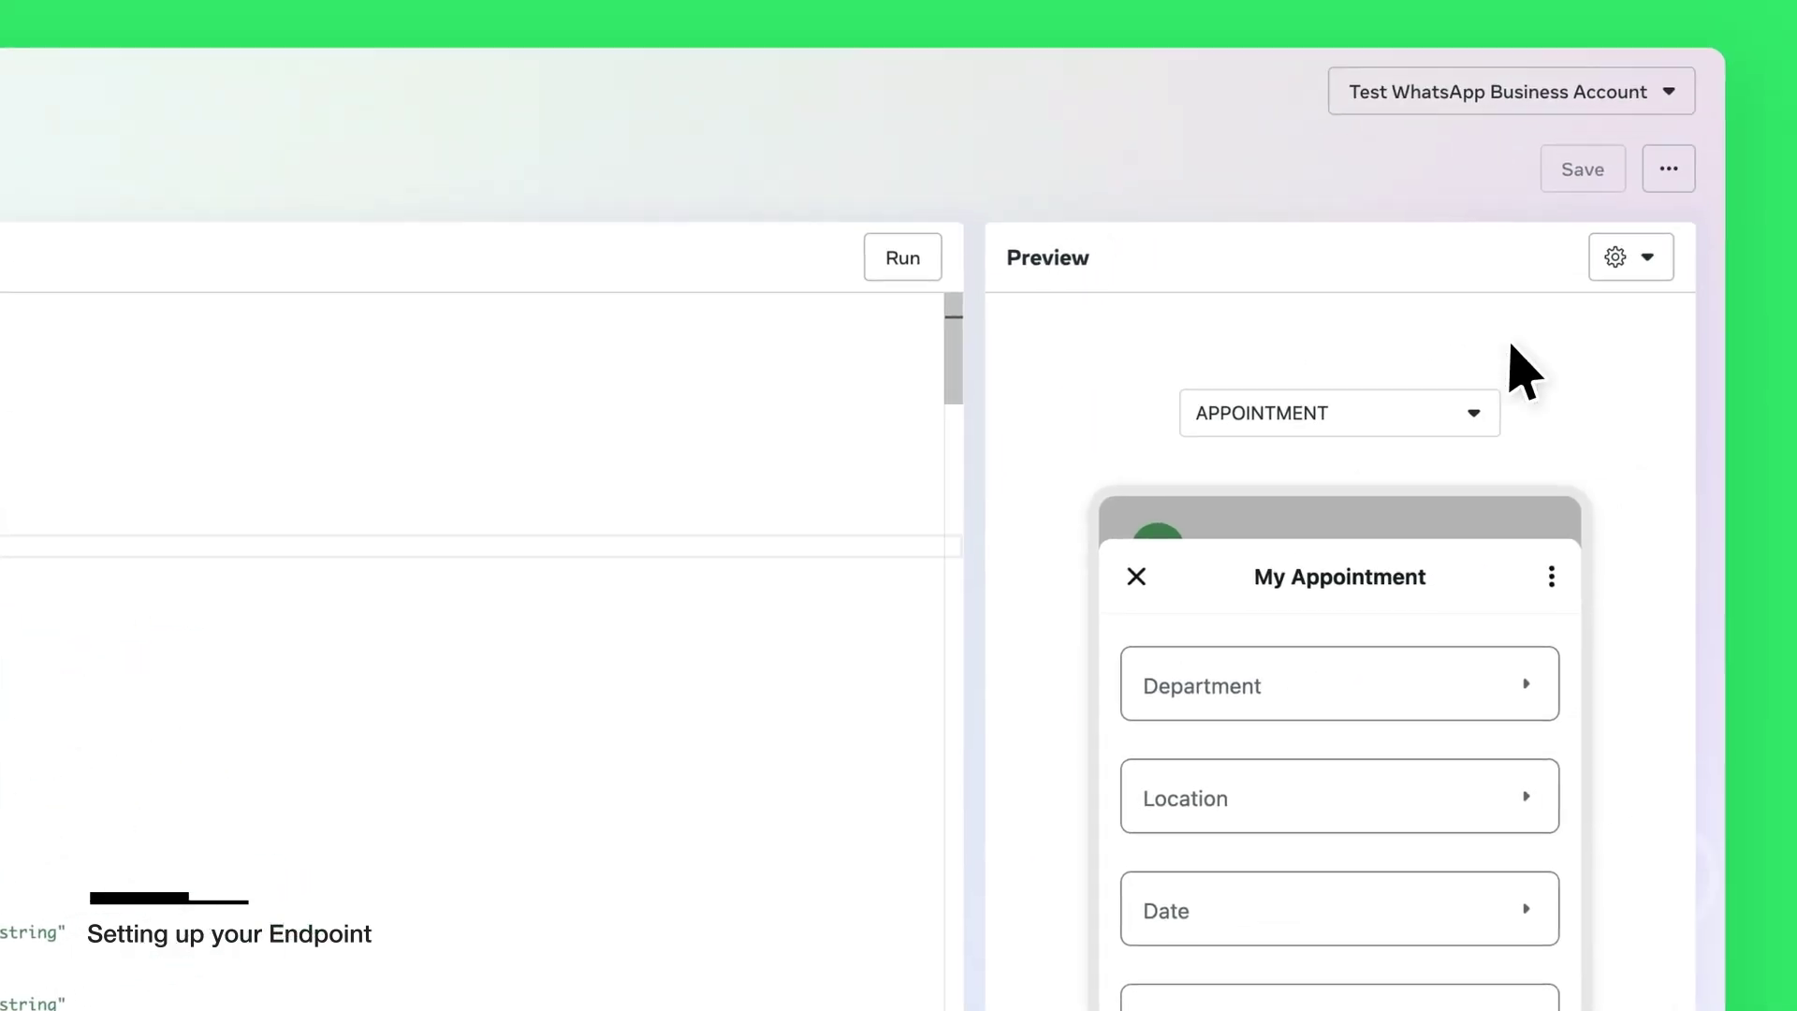
Step: Switch the flow preview to interactive mode with the test phone number
left_click(1620, 253)
left_click(1555, 365)
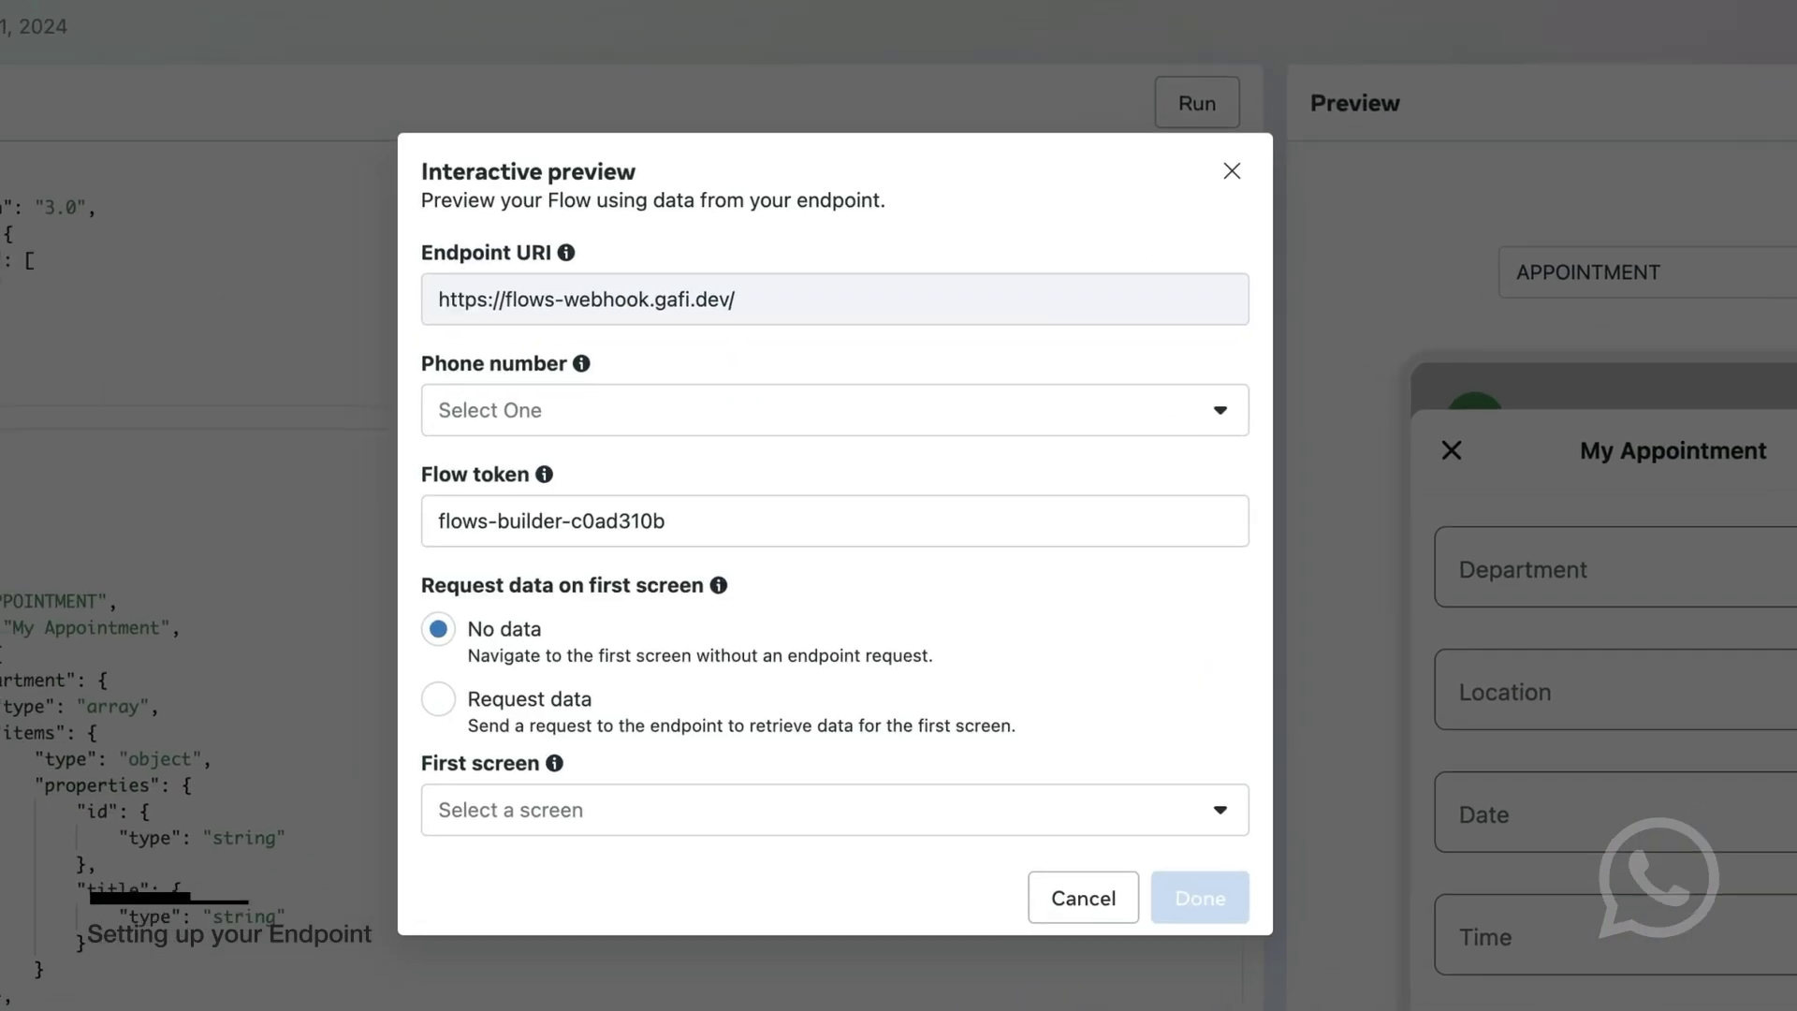
left_click(1151, 379)
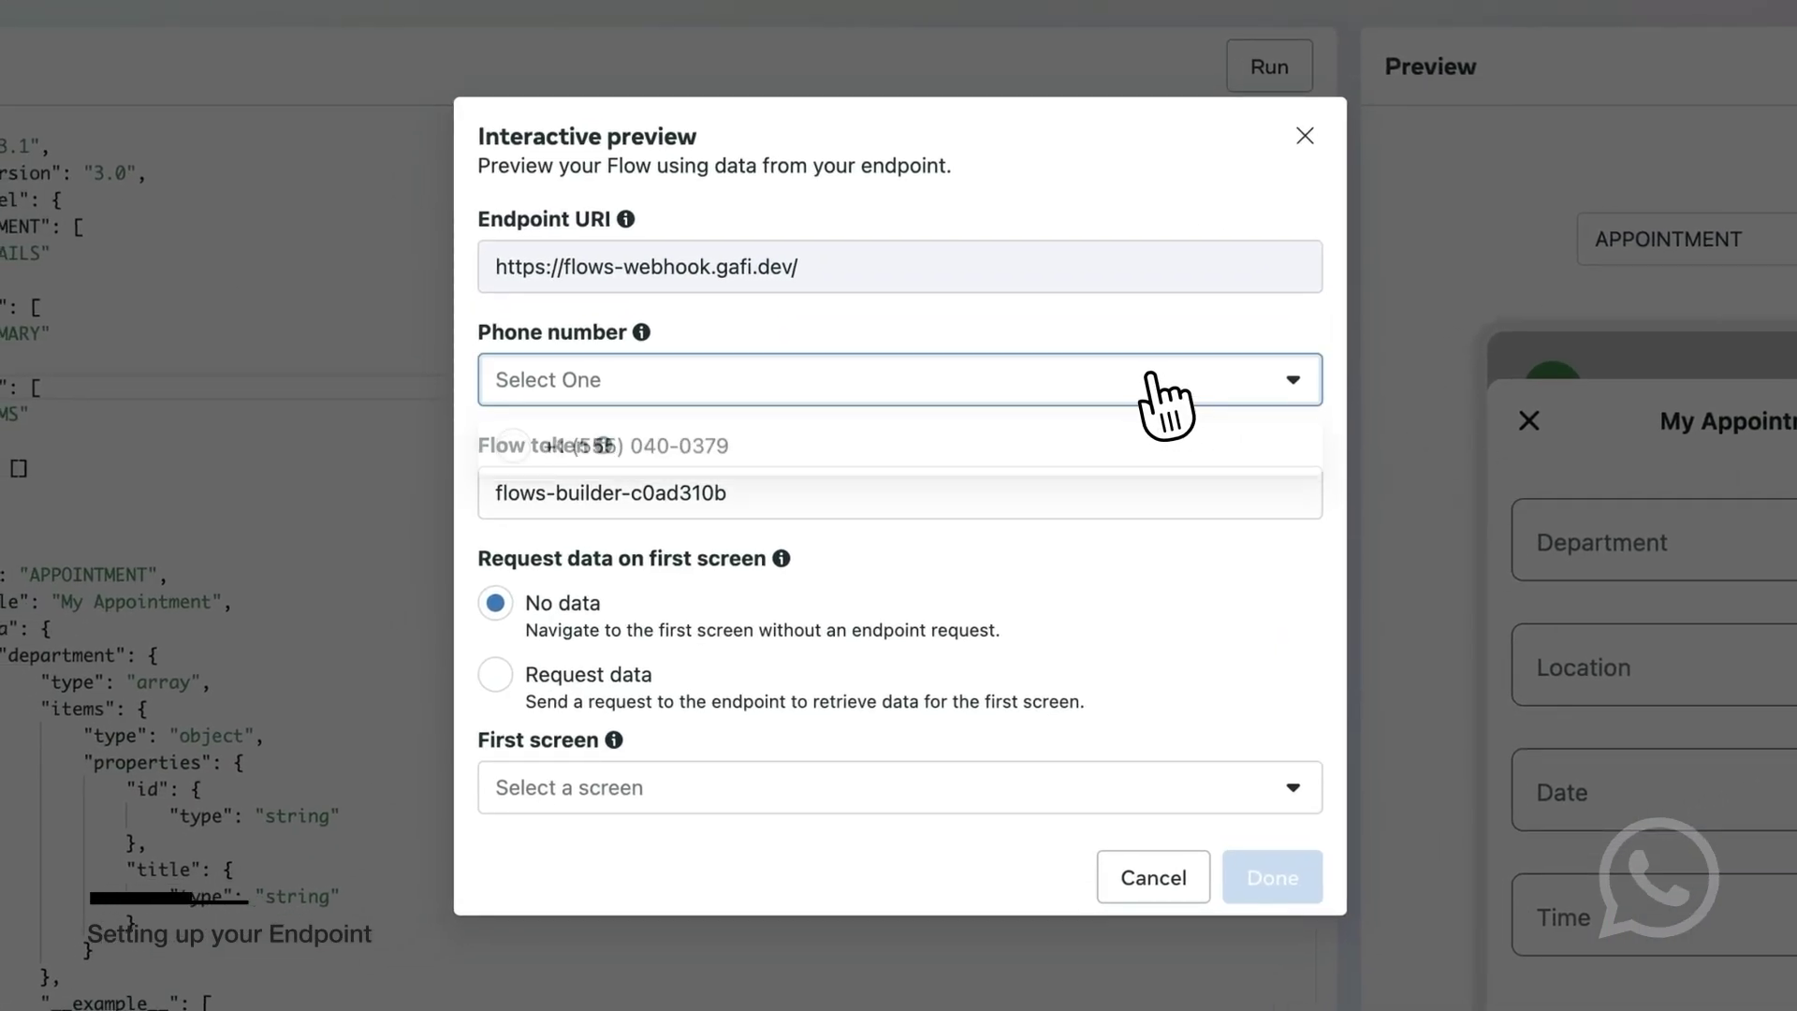
left_click(950, 448)
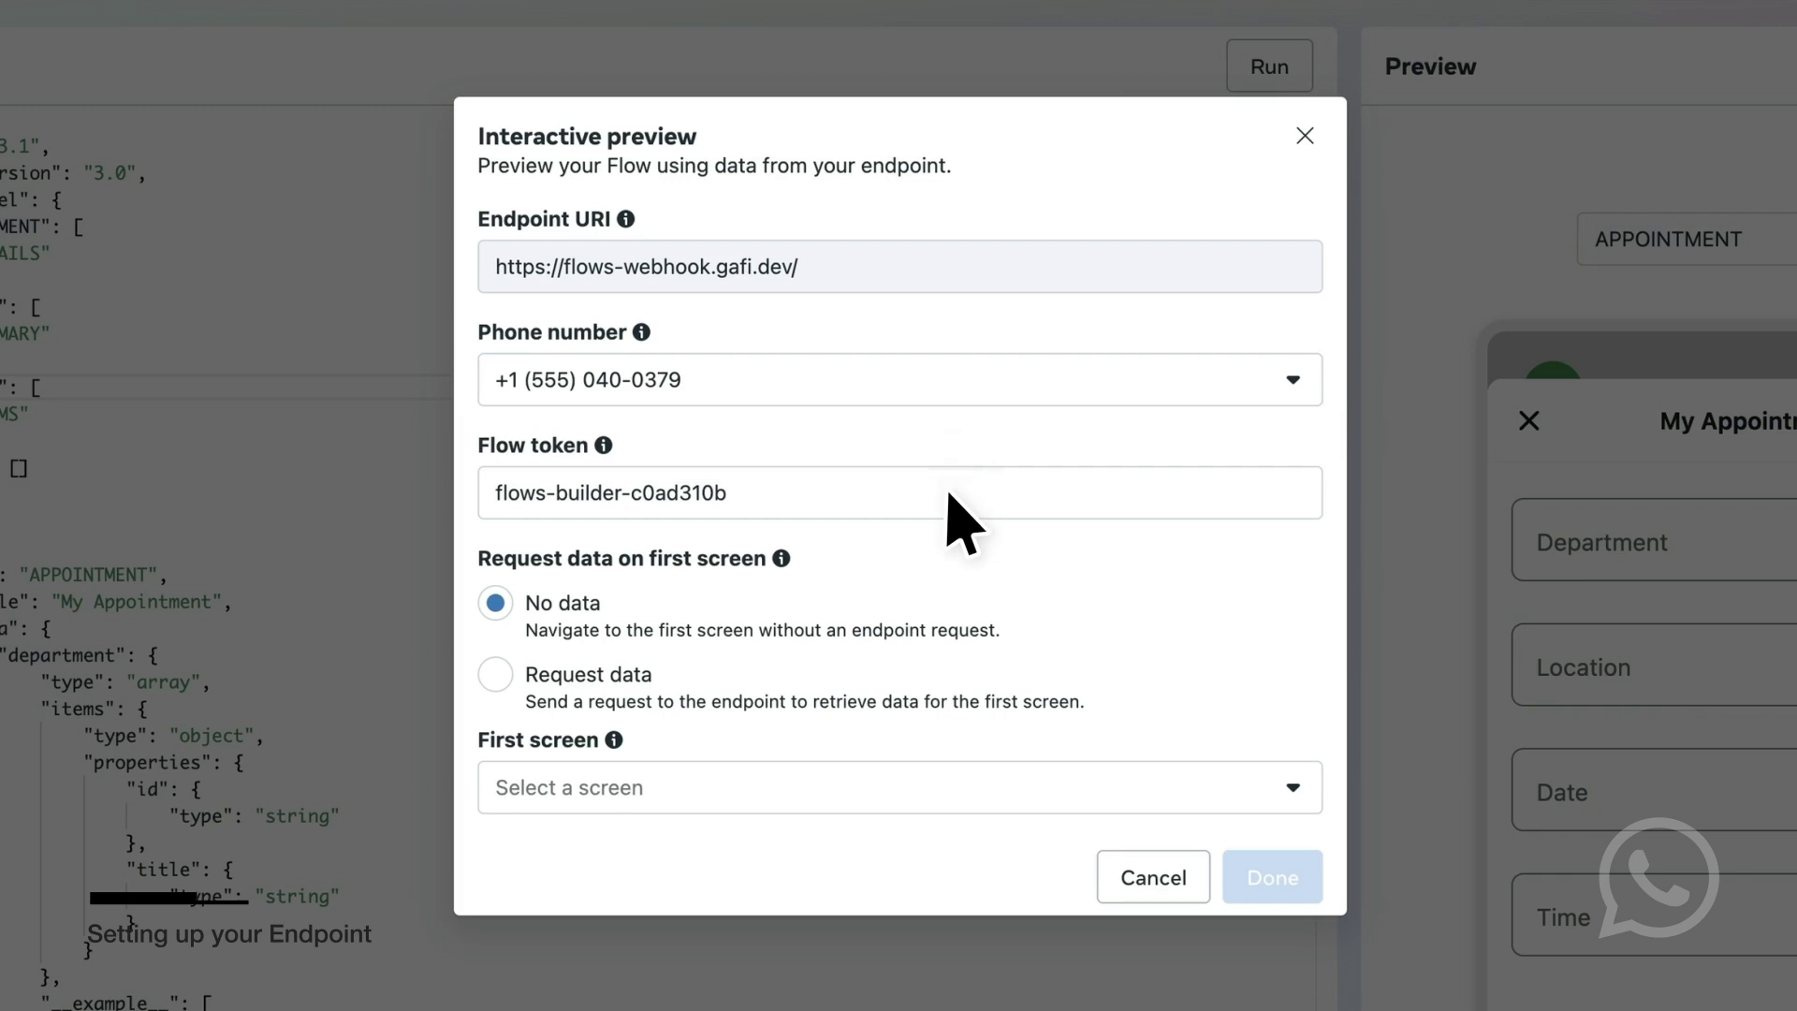
Step: Request first-screen data from the endpoint and start the interactive preview
left_click(497, 675)
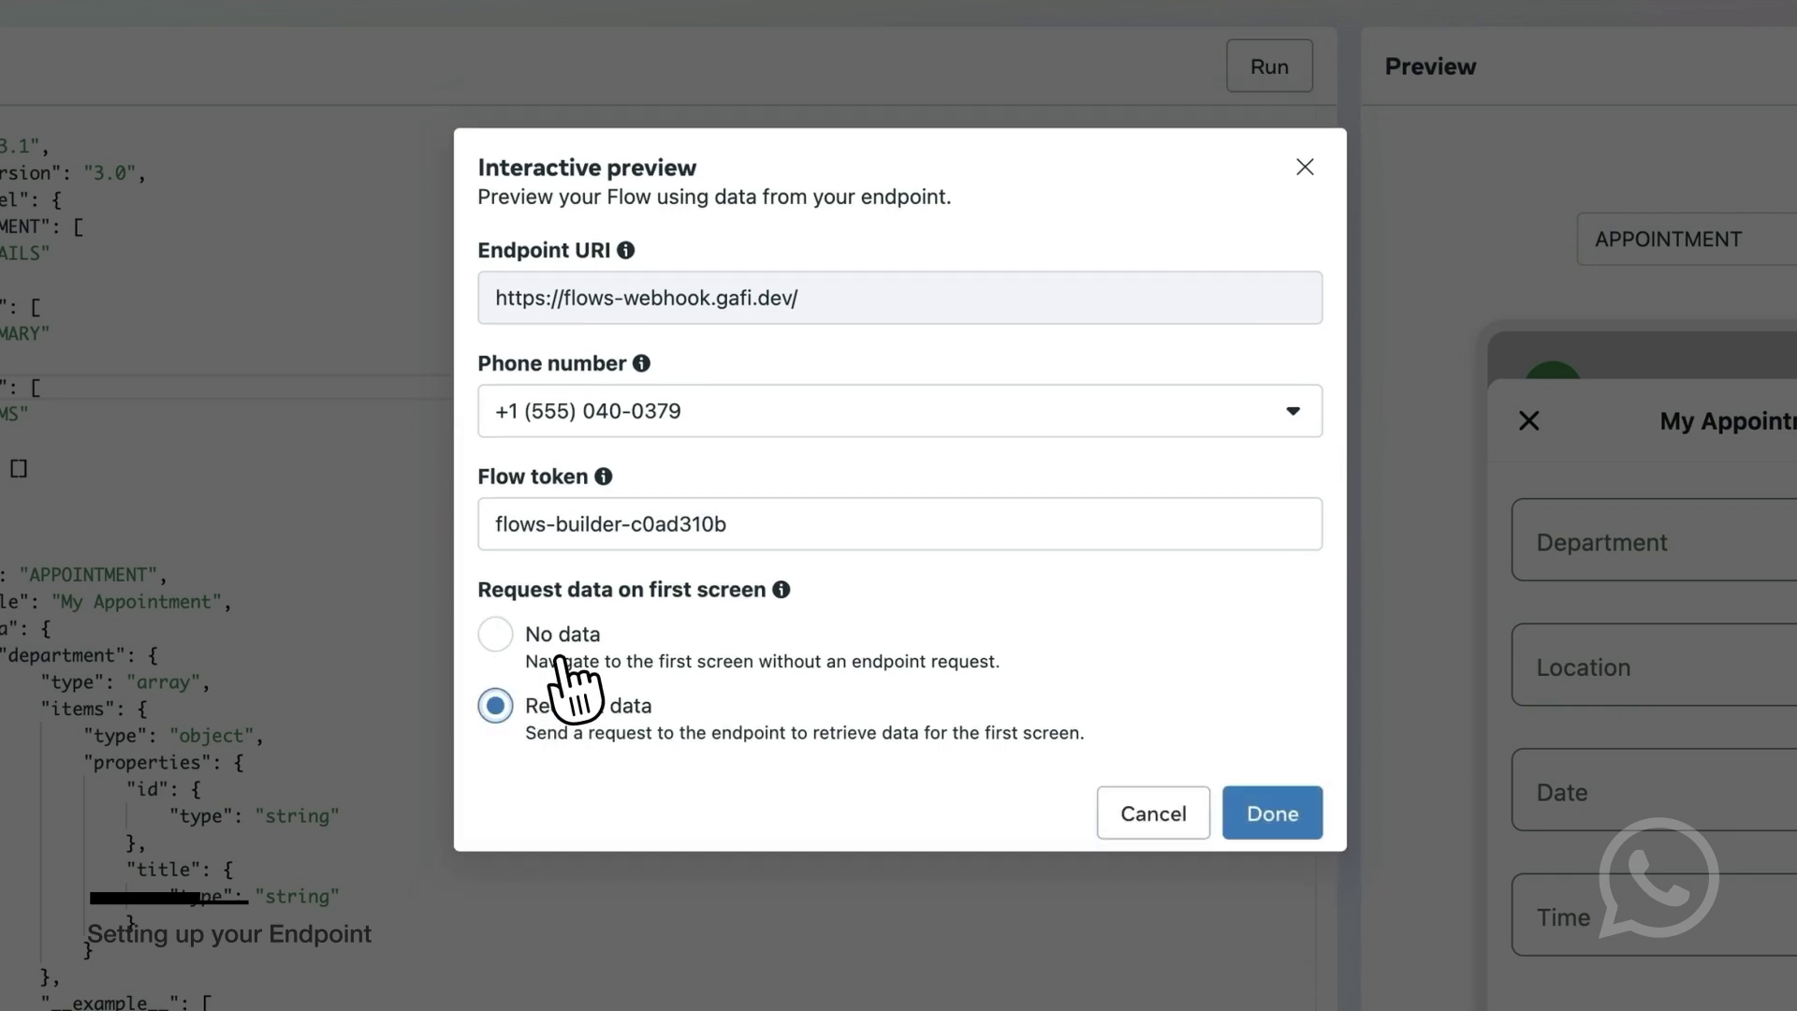
left_click(1271, 813)
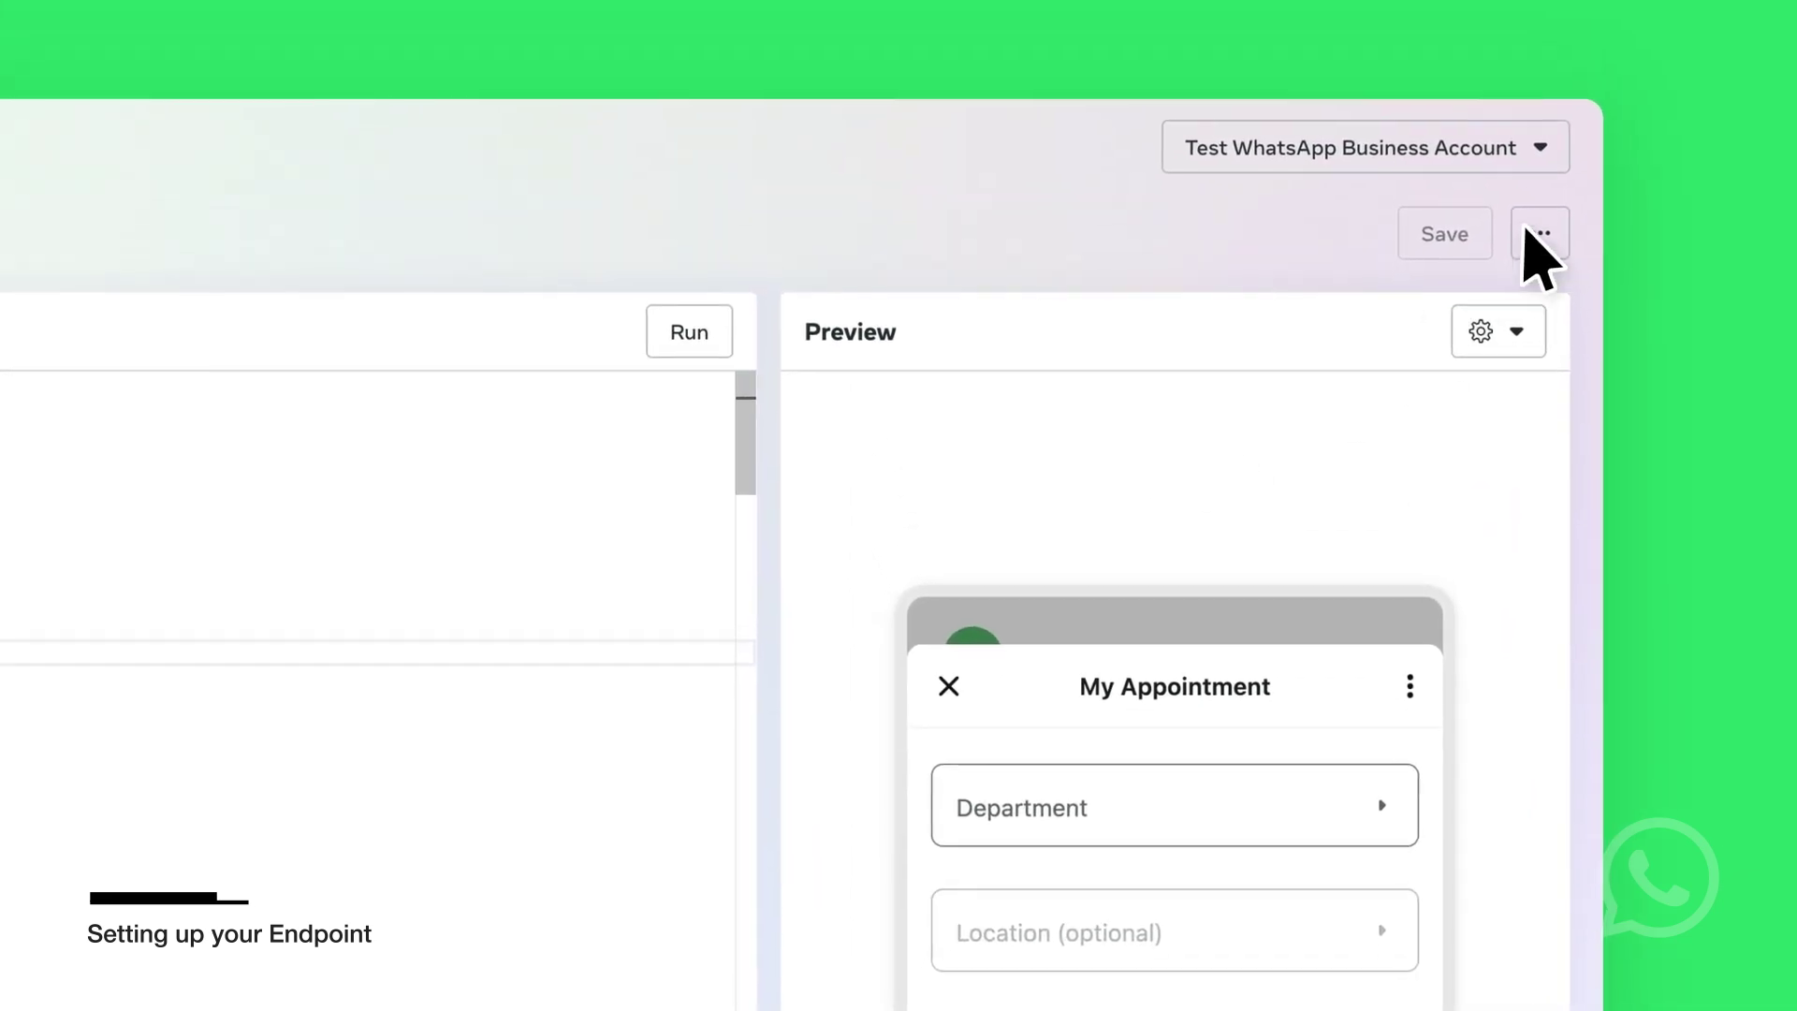
left_click(1539, 234)
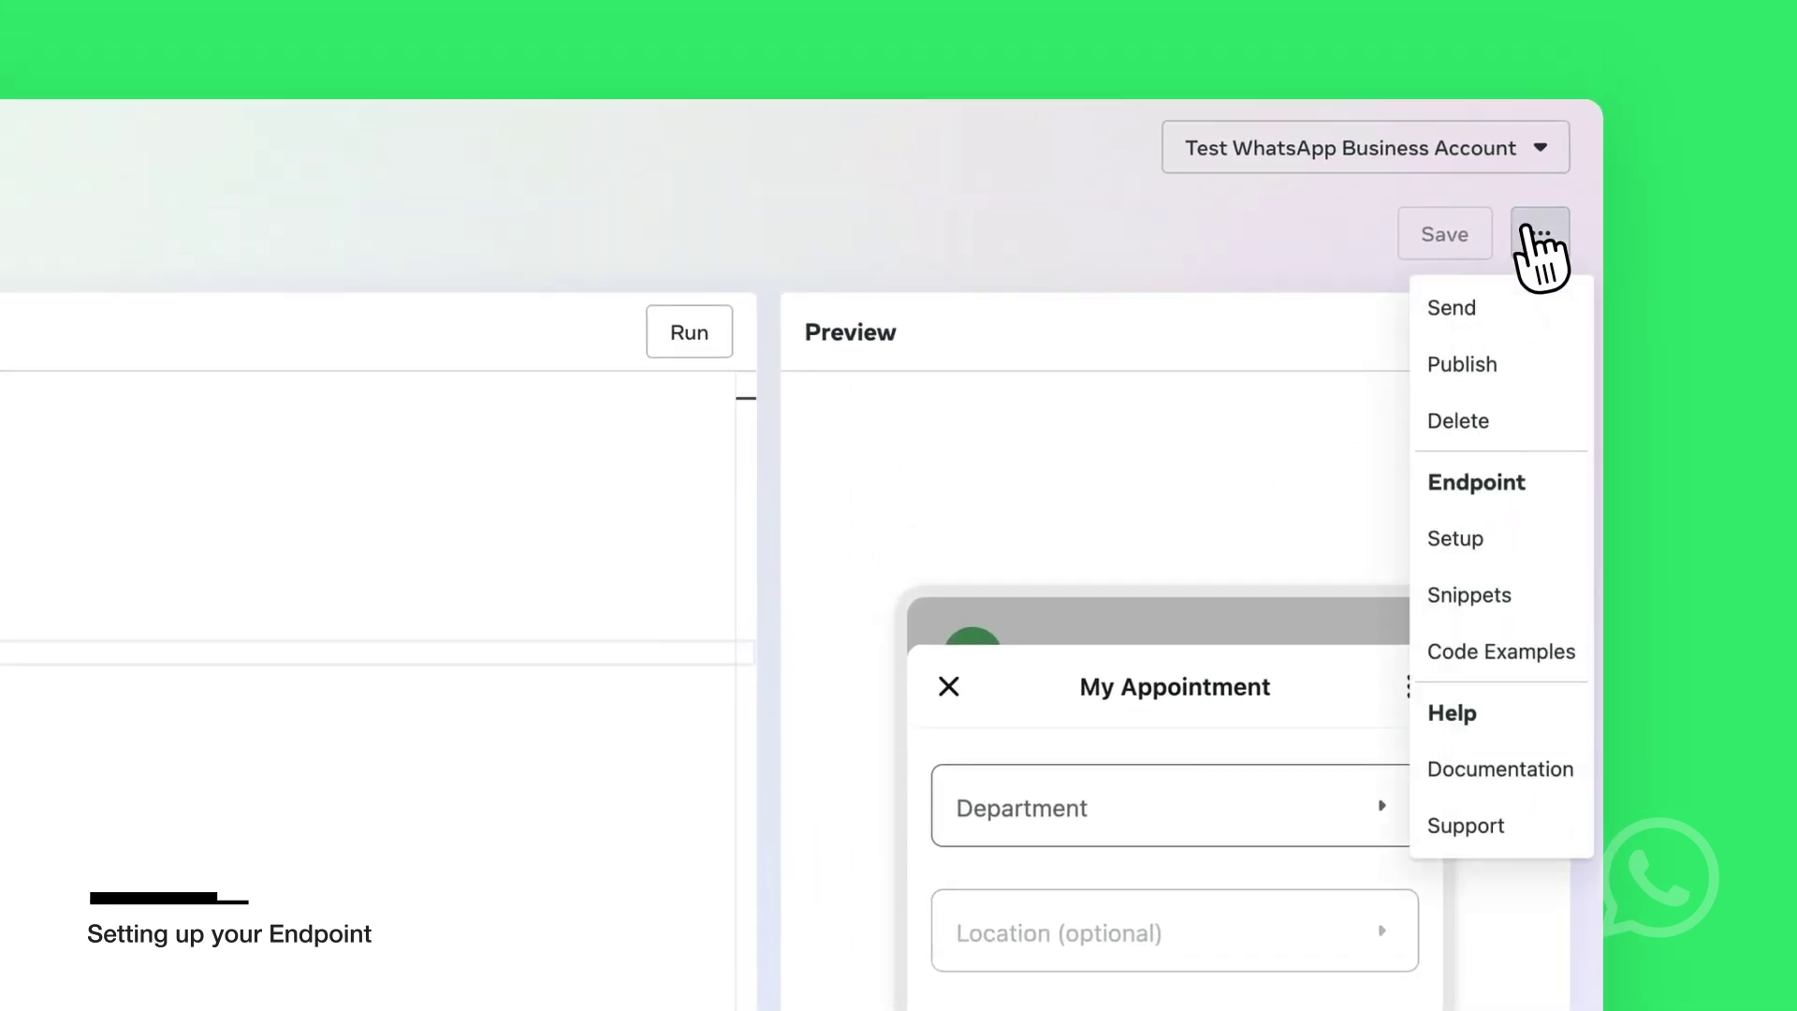
Step: Show the endpoint snippets' request bodies for the INIT, data_exchange and BACK actions
left_click(1484, 576)
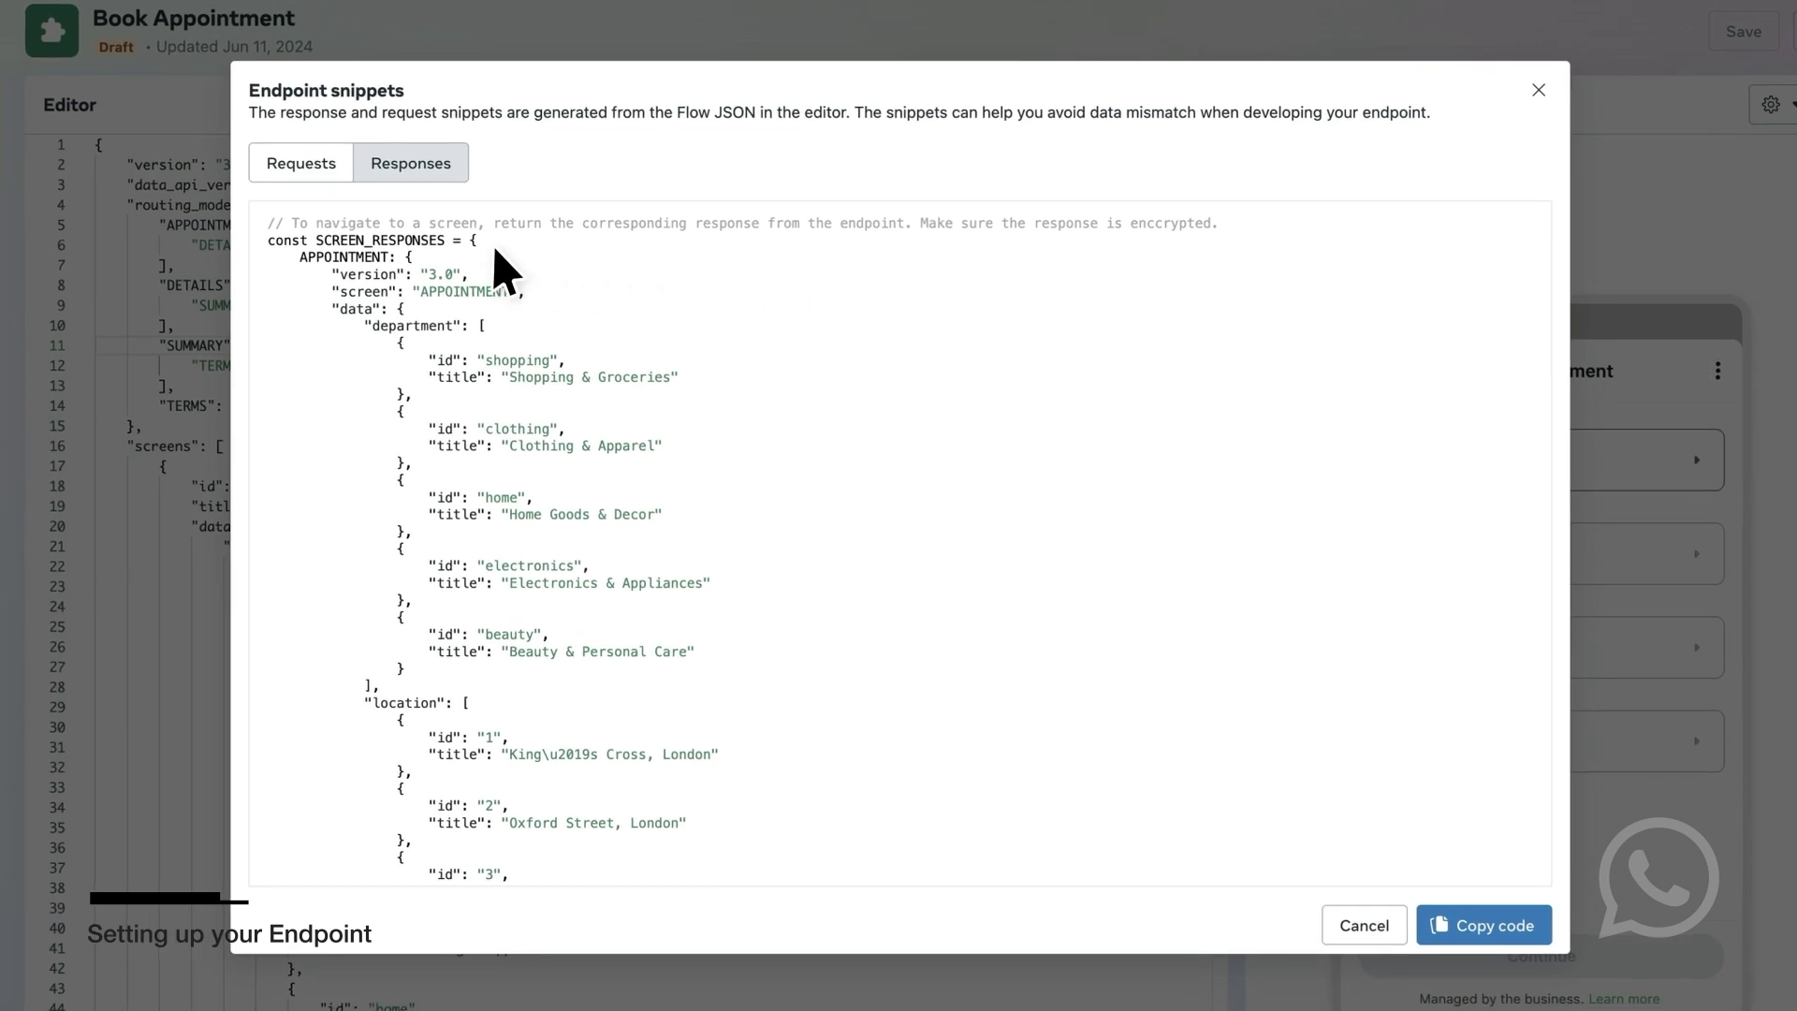
double_click(317, 266)
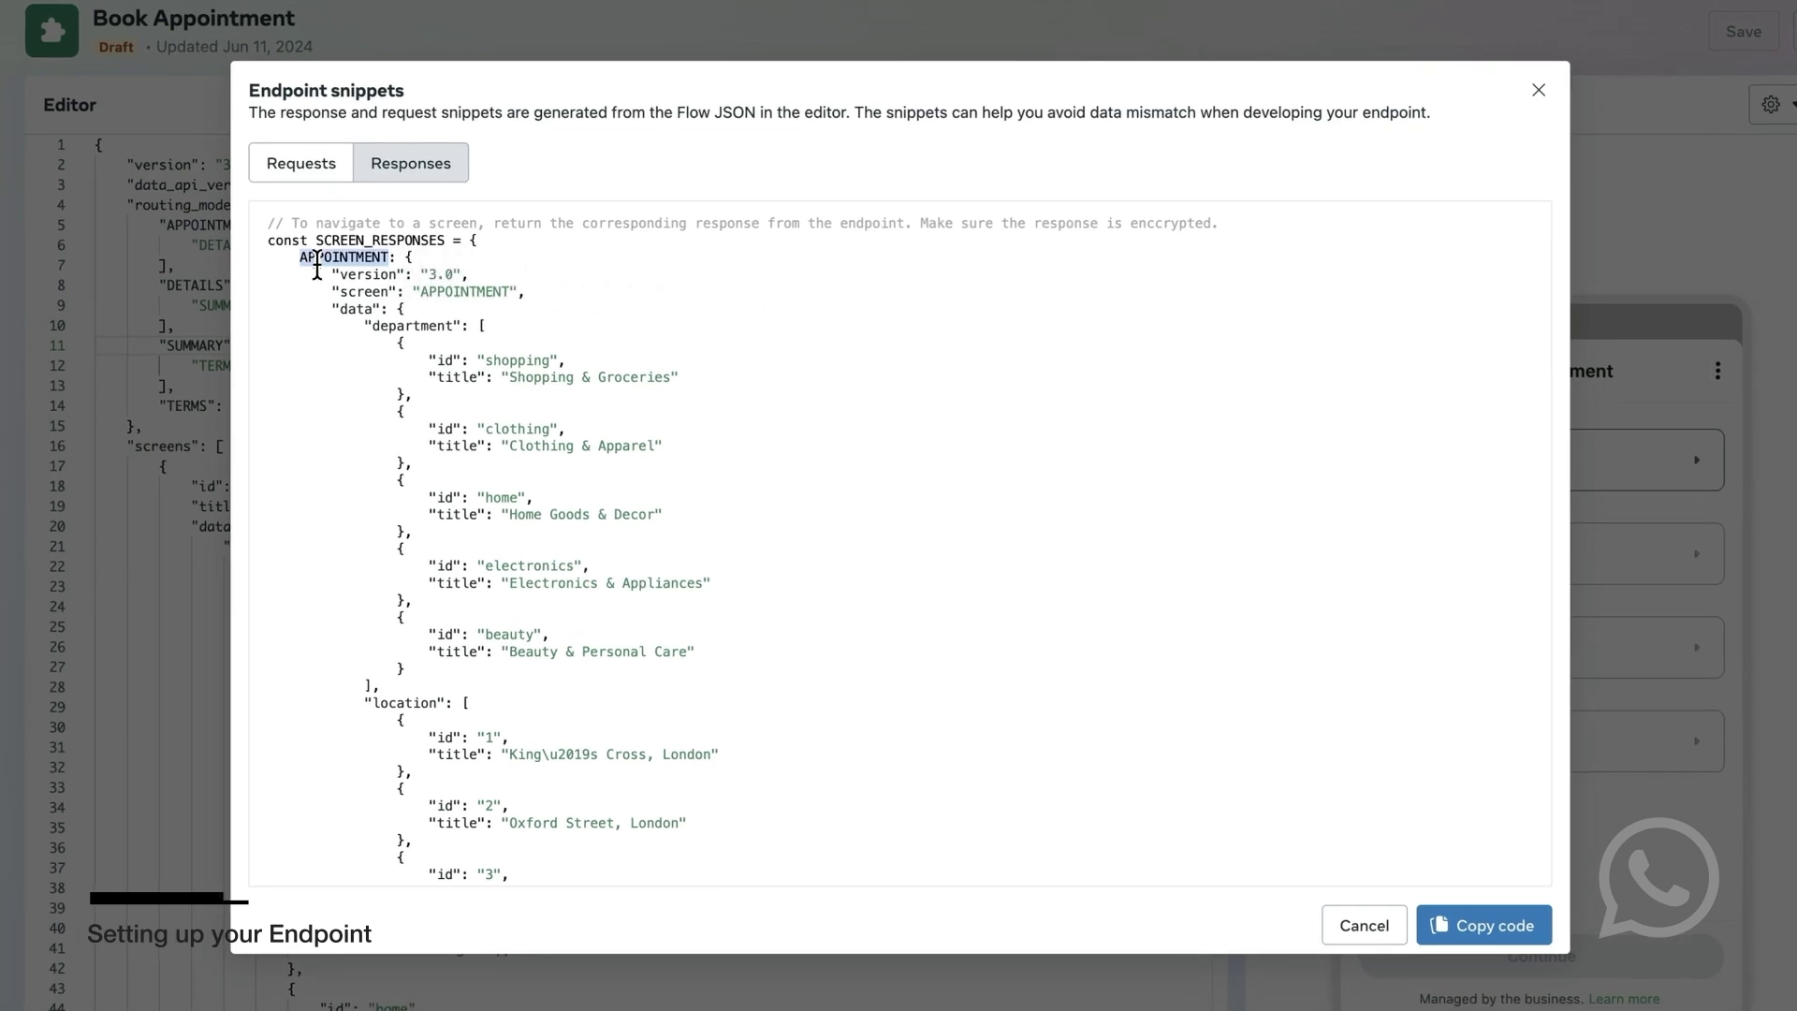
left_click(299, 161)
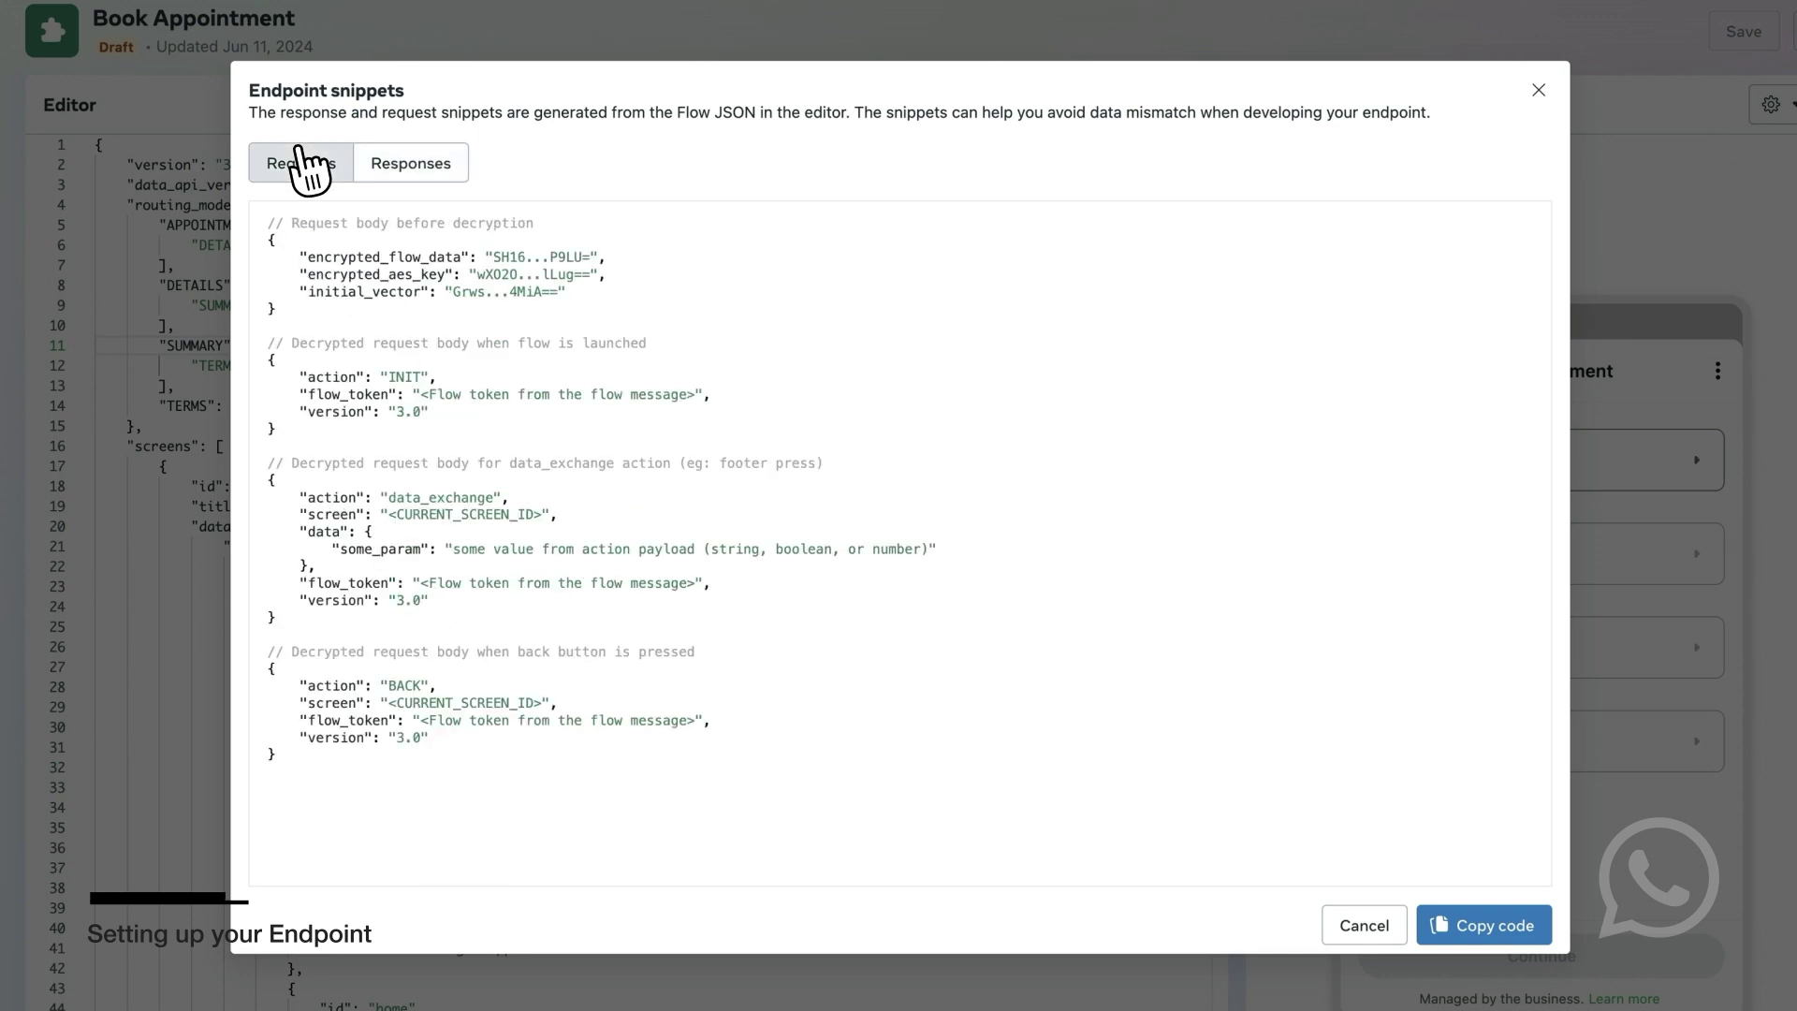
Step: In the preview, choose Clothing & Apparel, King's Cross, London, Wed Jan 03 2024 and 10:30
left_click(1545, 93)
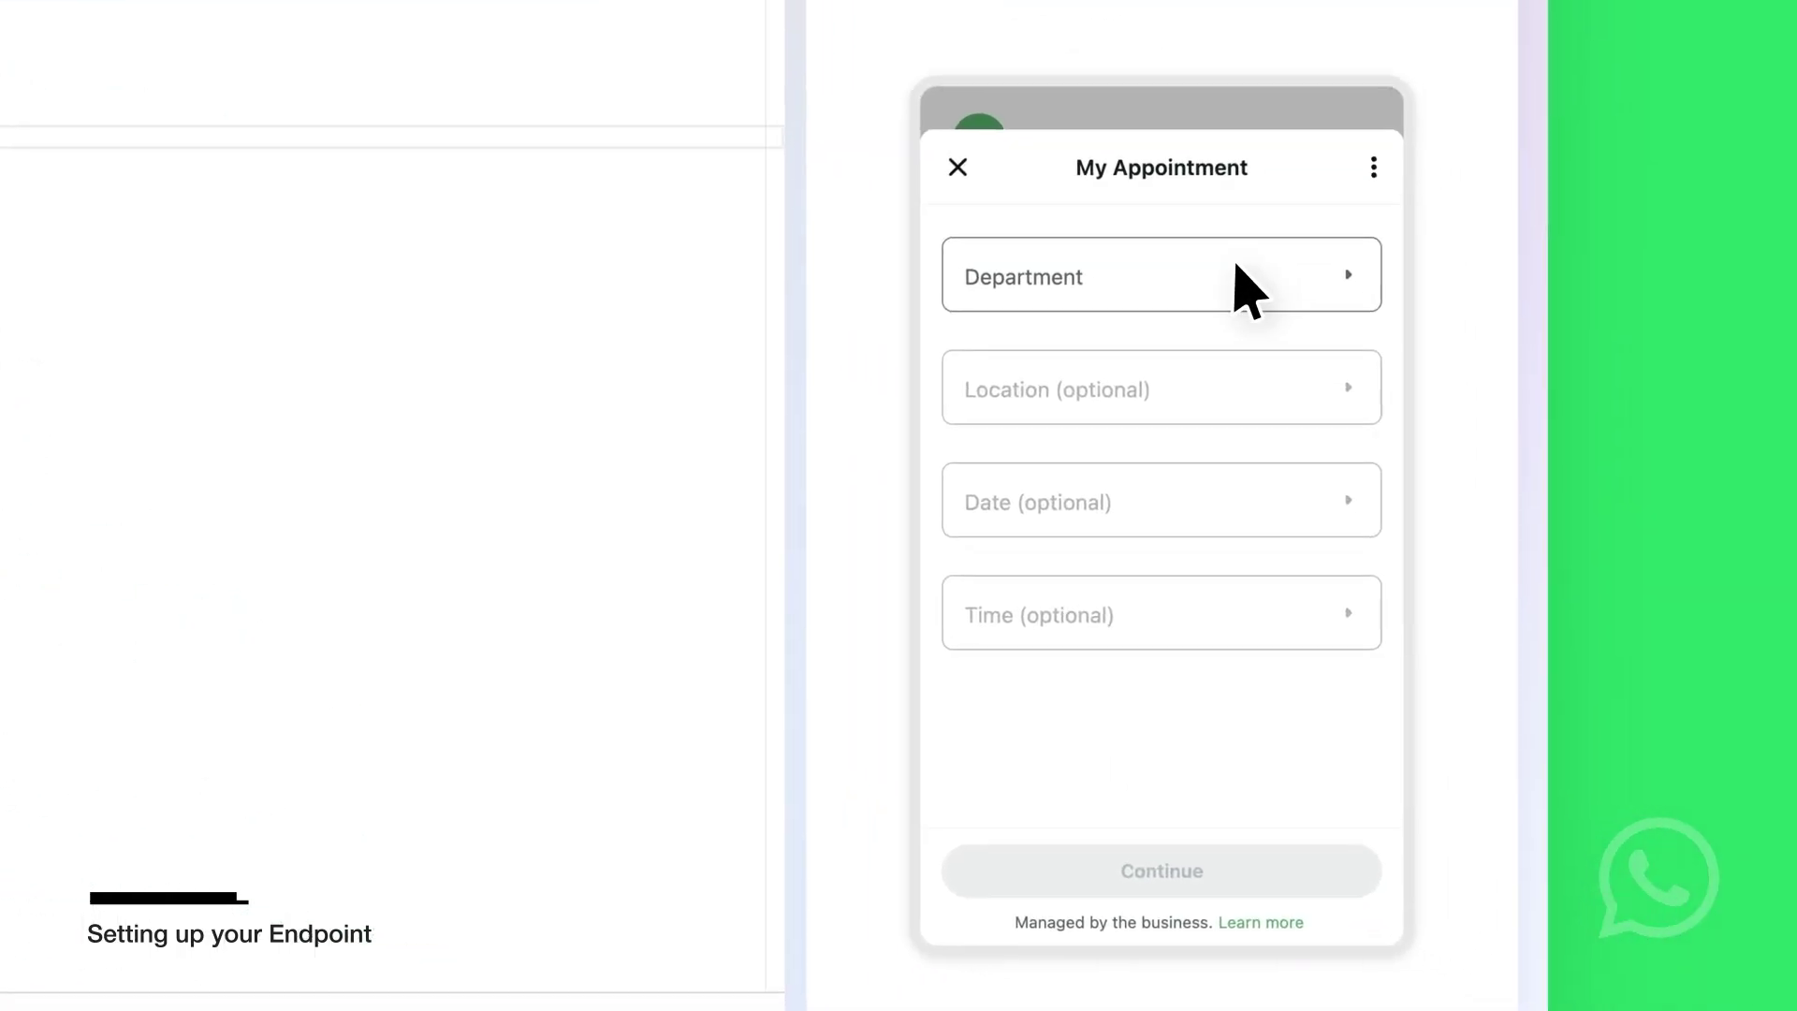
left_click(1602, 468)
left_click(1067, 298)
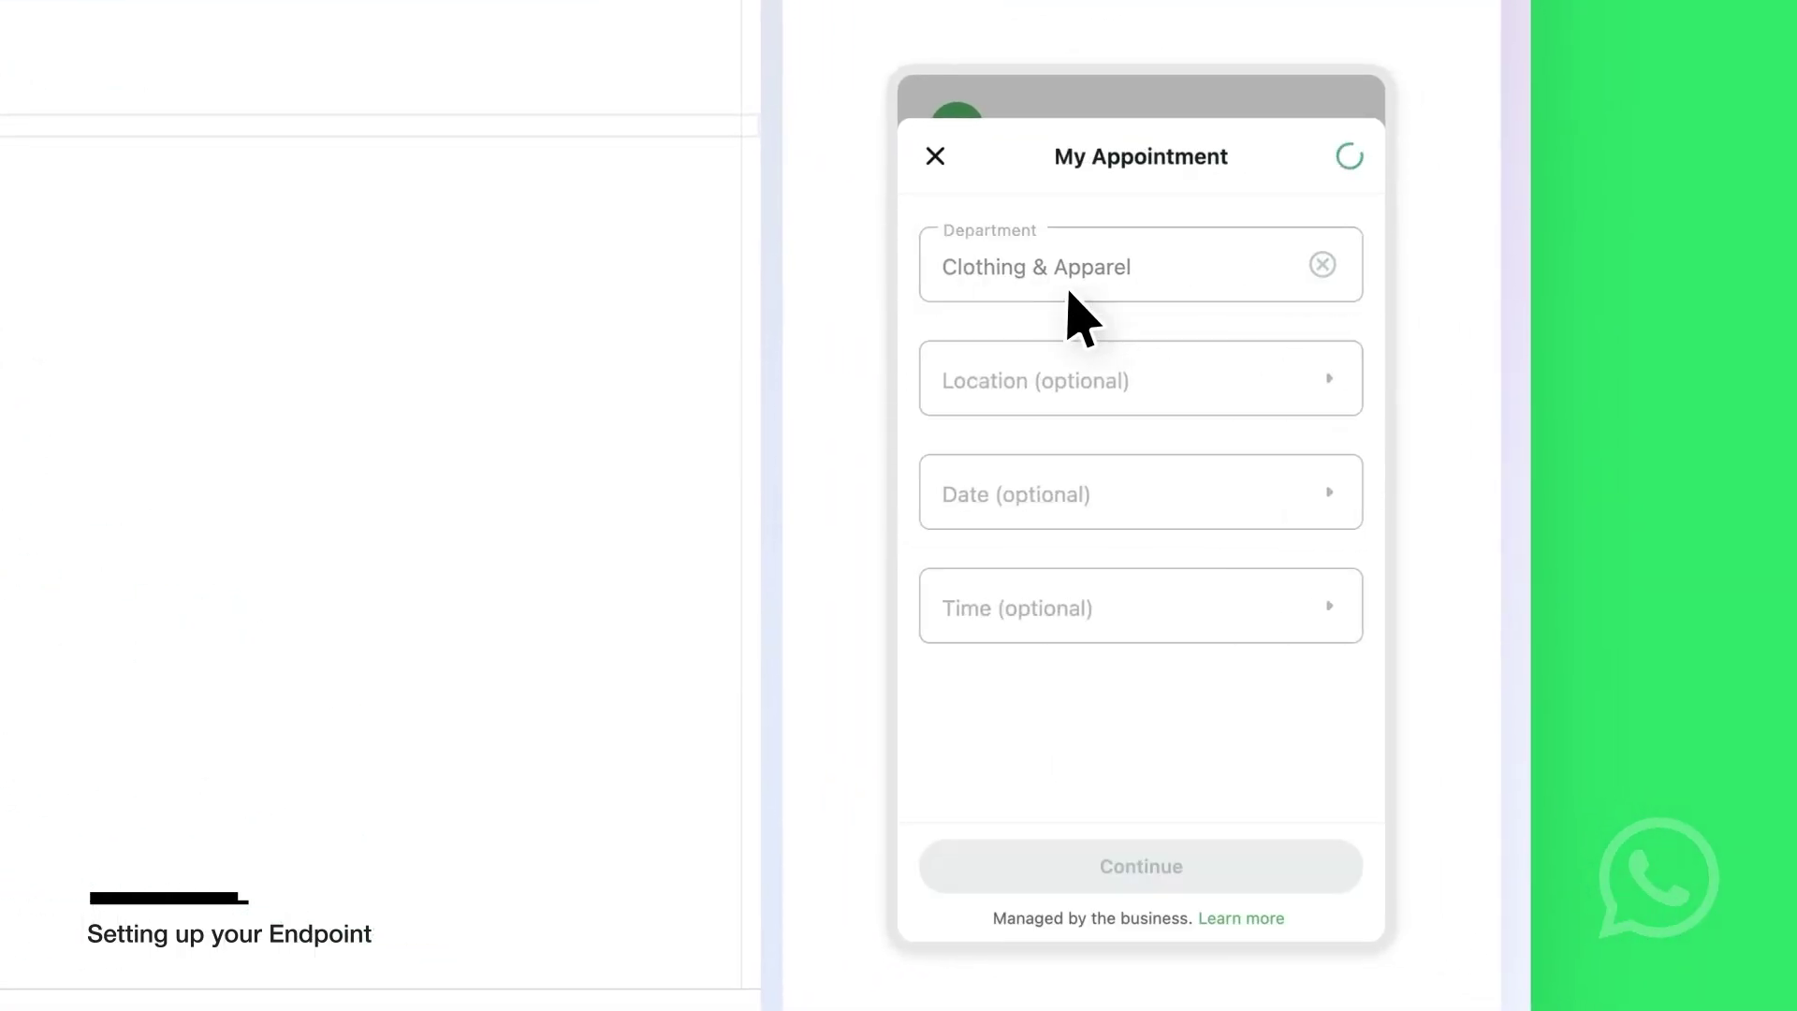
left_click(1057, 363)
left_click(1007, 240)
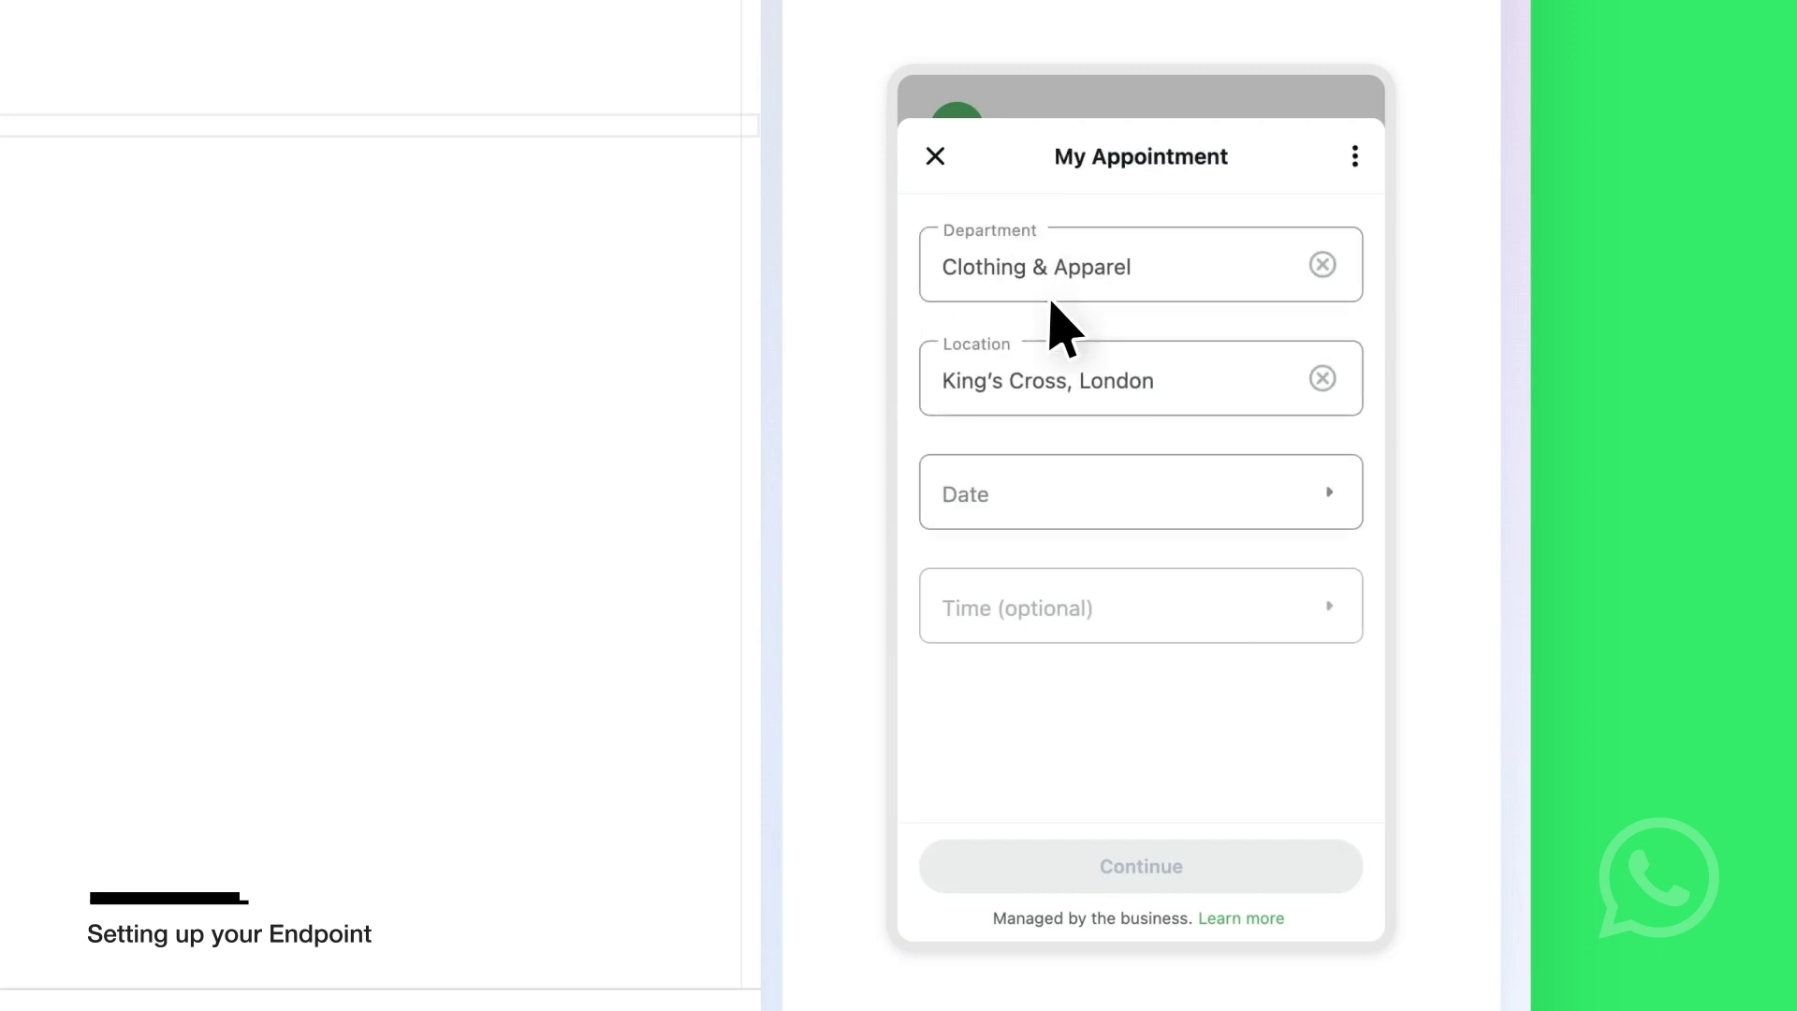
left_click(1024, 468)
left_click(998, 365)
left_click(1039, 594)
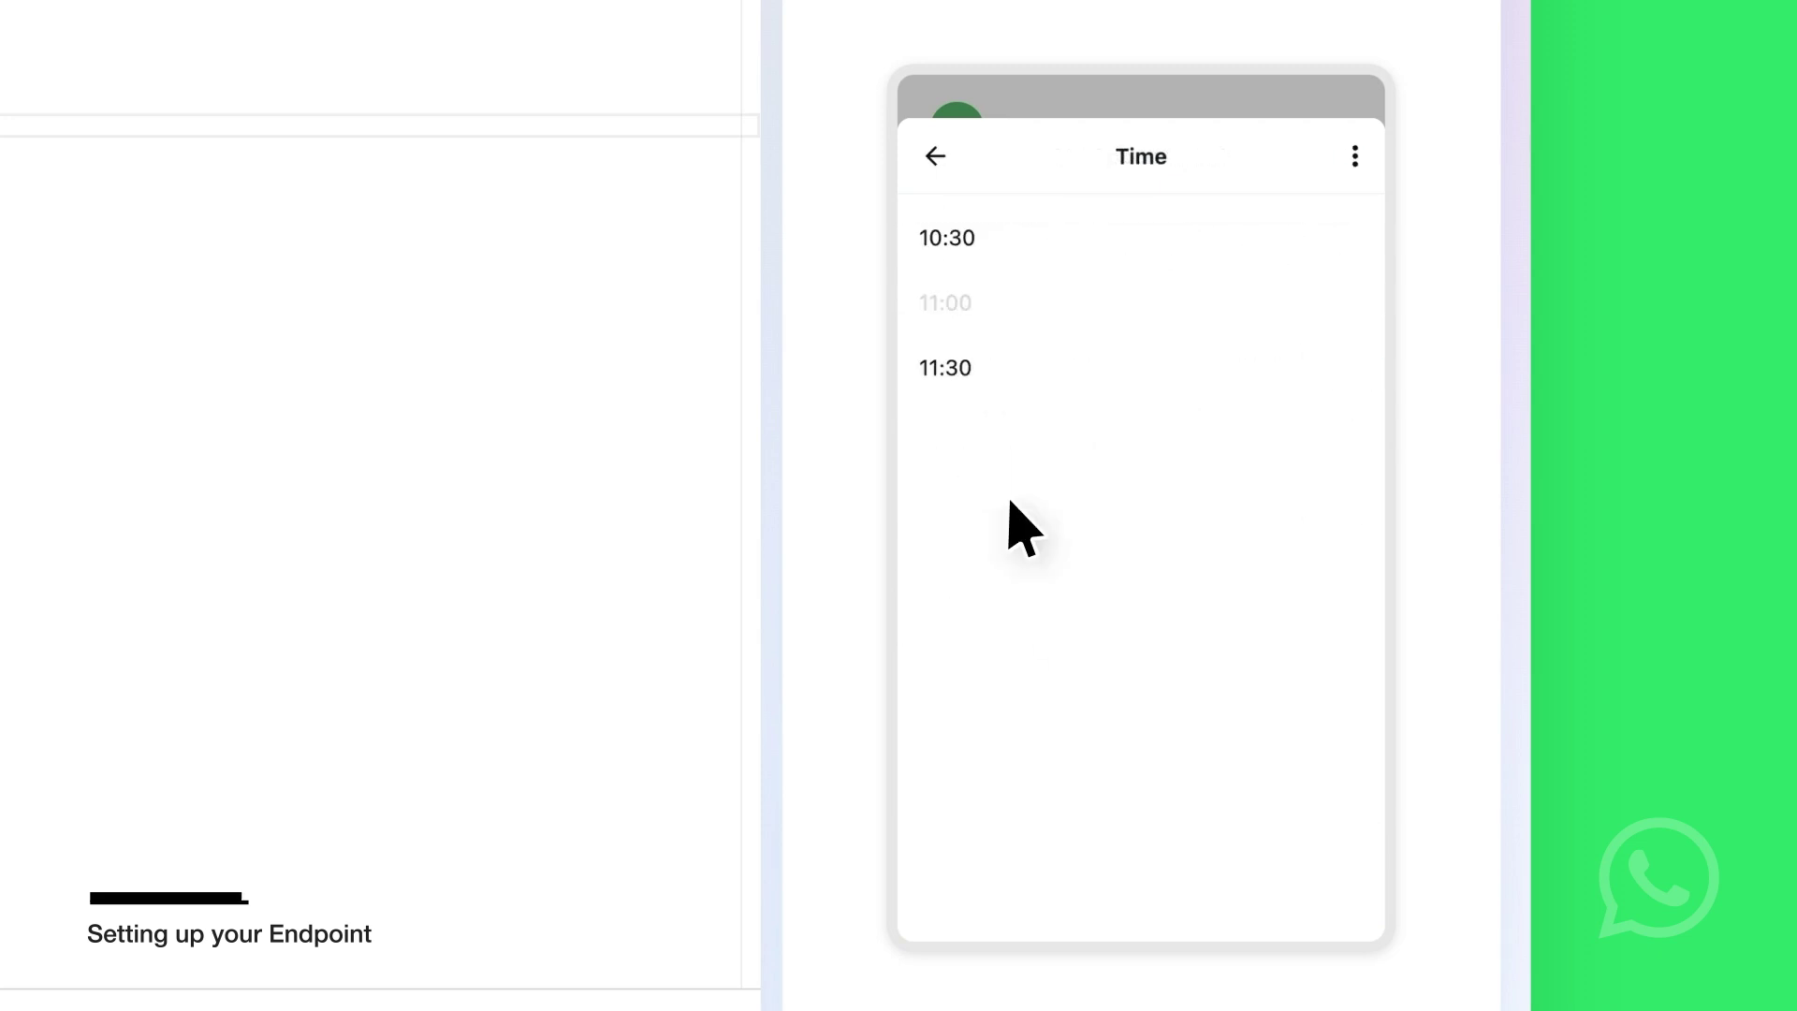
left_click(943, 238)
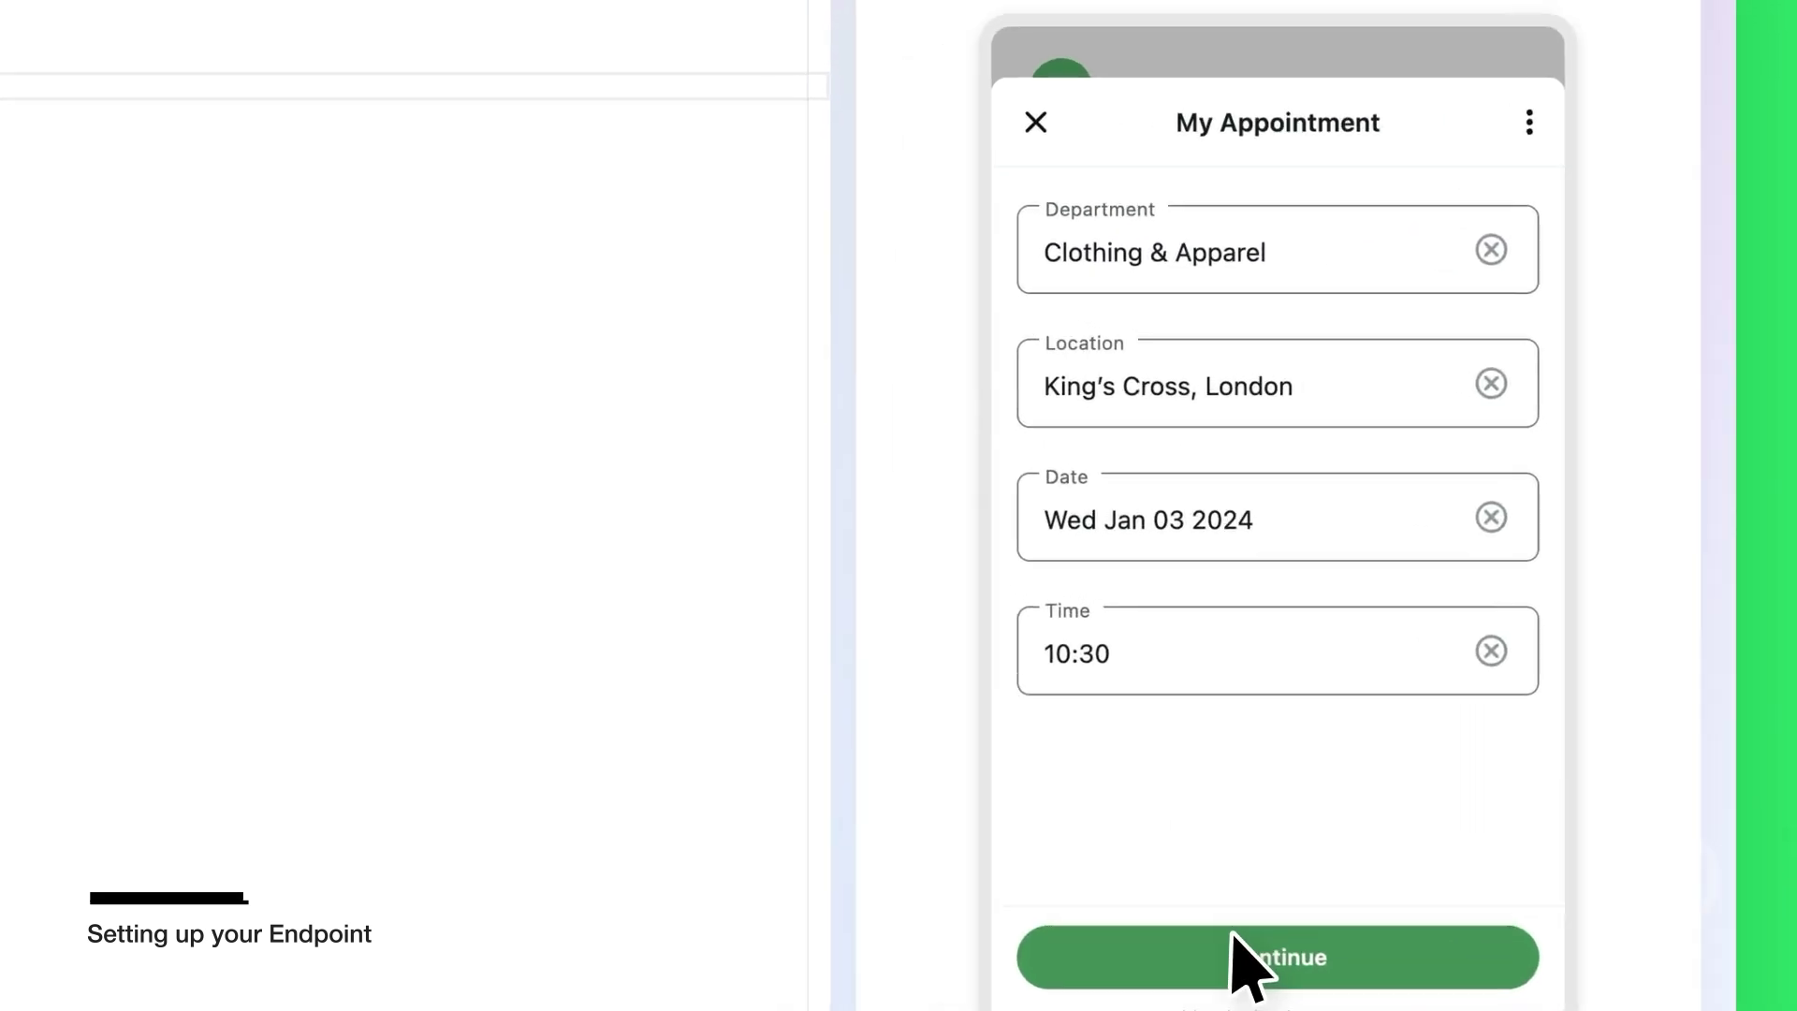